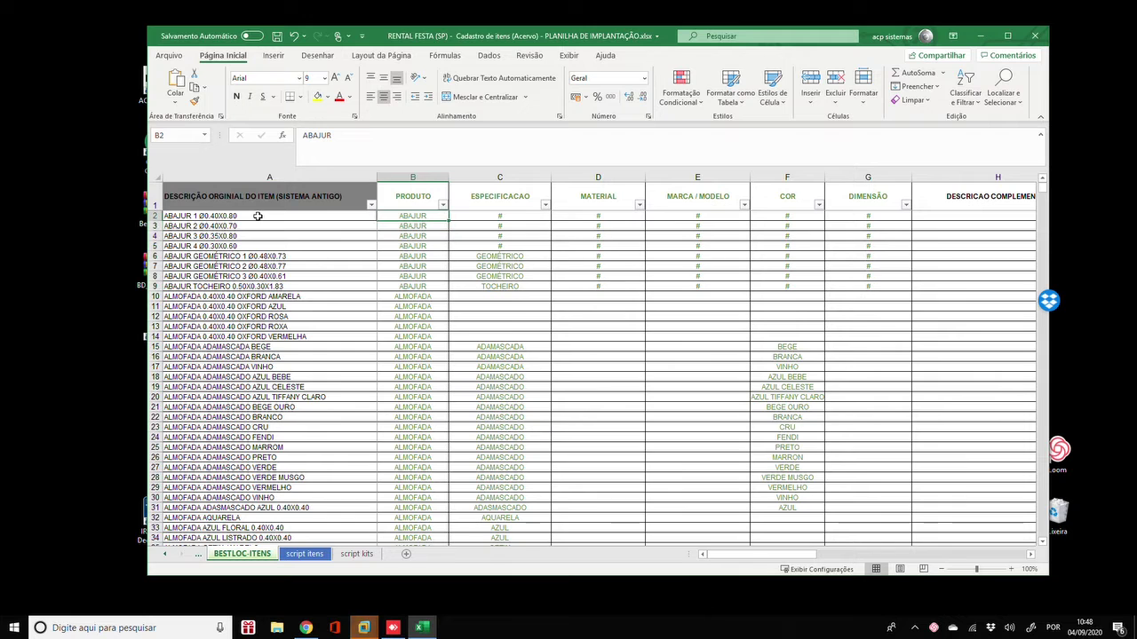
Step: Move the CATEGORIAS picture up and slightly left so it sits beside the GRUPO column, just below the header row
key(Right)
key(Right)
key(Right)
key(Right)
key(Right)
key(Right)
key(Right)
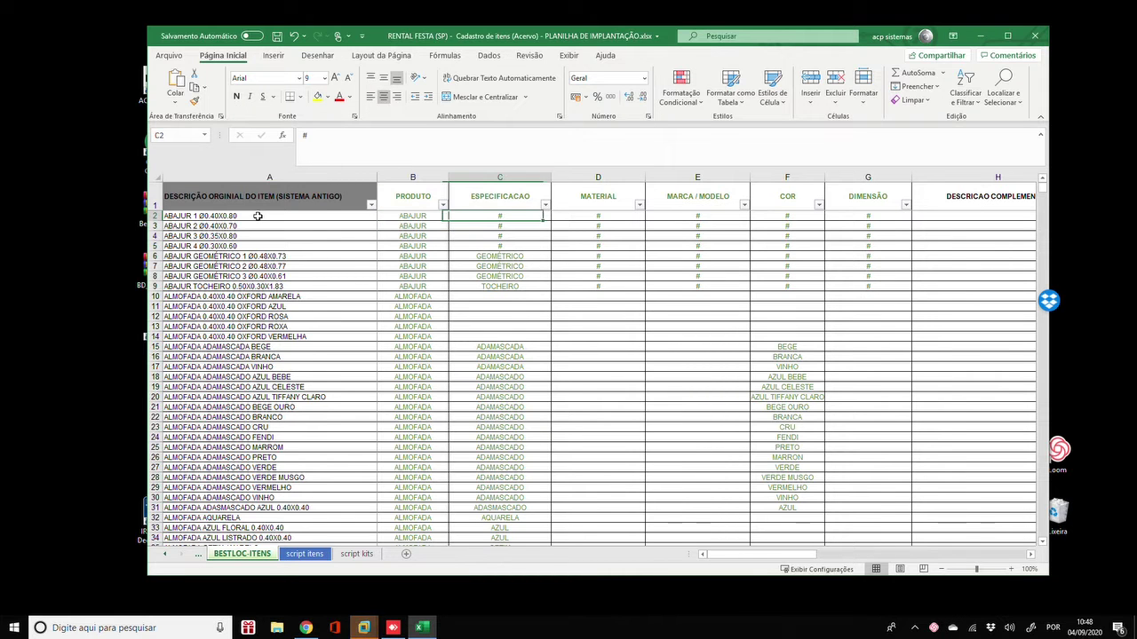
key(Right)
key(Right)
key(Right)
key(Right)
key(Right)
key(Right)
key(Right)
key(Right)
key(Right)
key(Right)
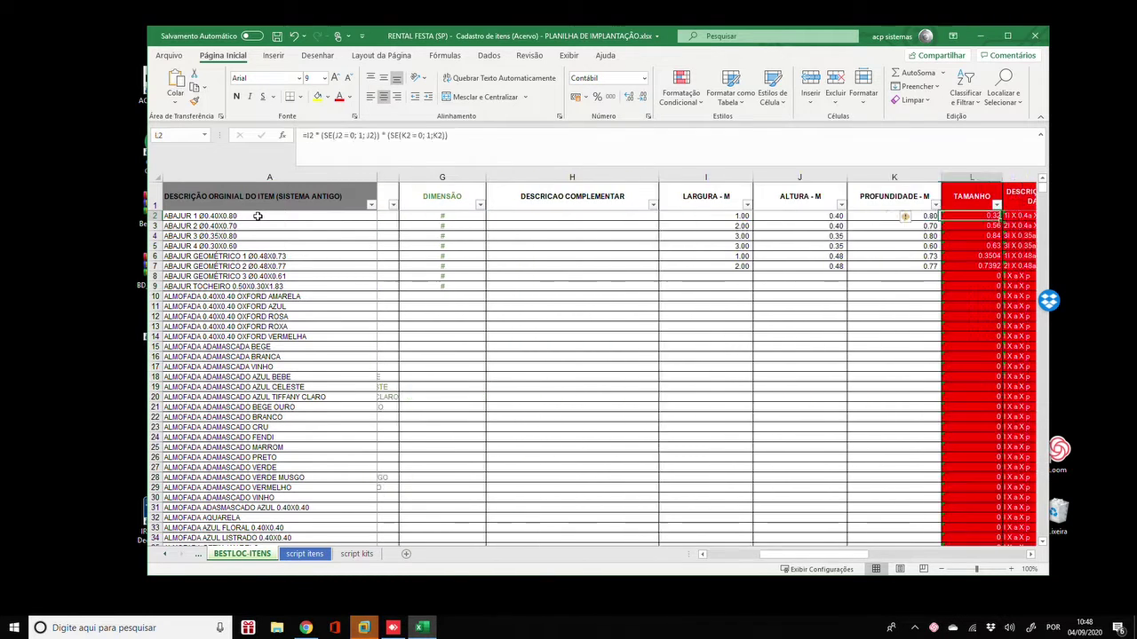
key(Right)
key(Right)
key(Right)
key(Right)
key(Right)
key(Right)
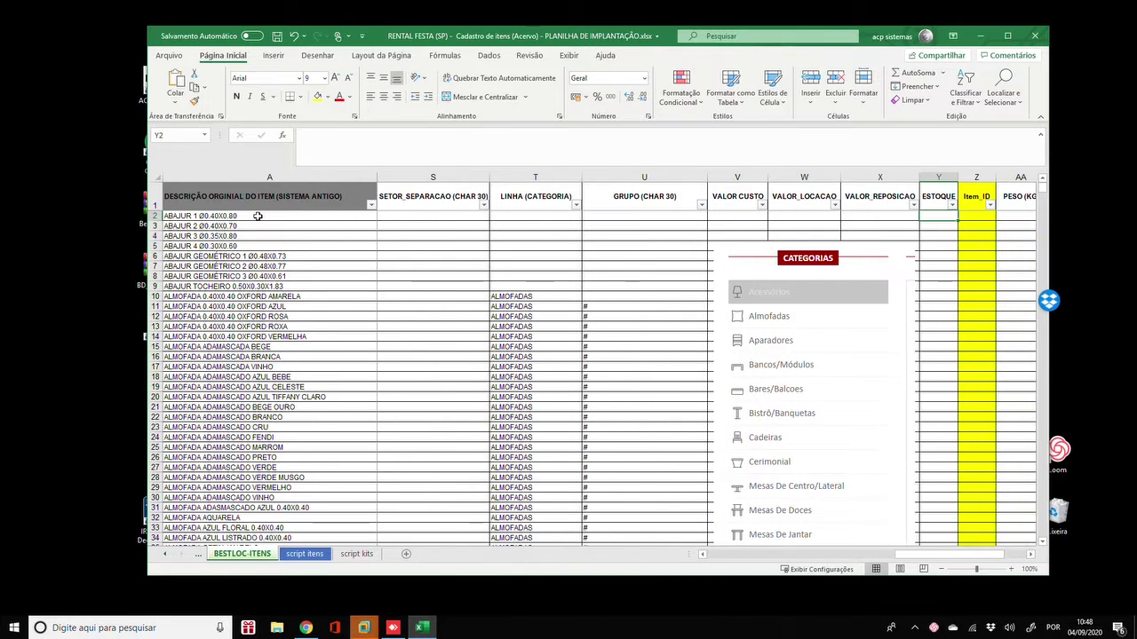
drag(925, 281, 844, 221)
Step: Colour the word CATEGORIA red in the LINHA (CATEGORIA) header in T1
click(532, 199)
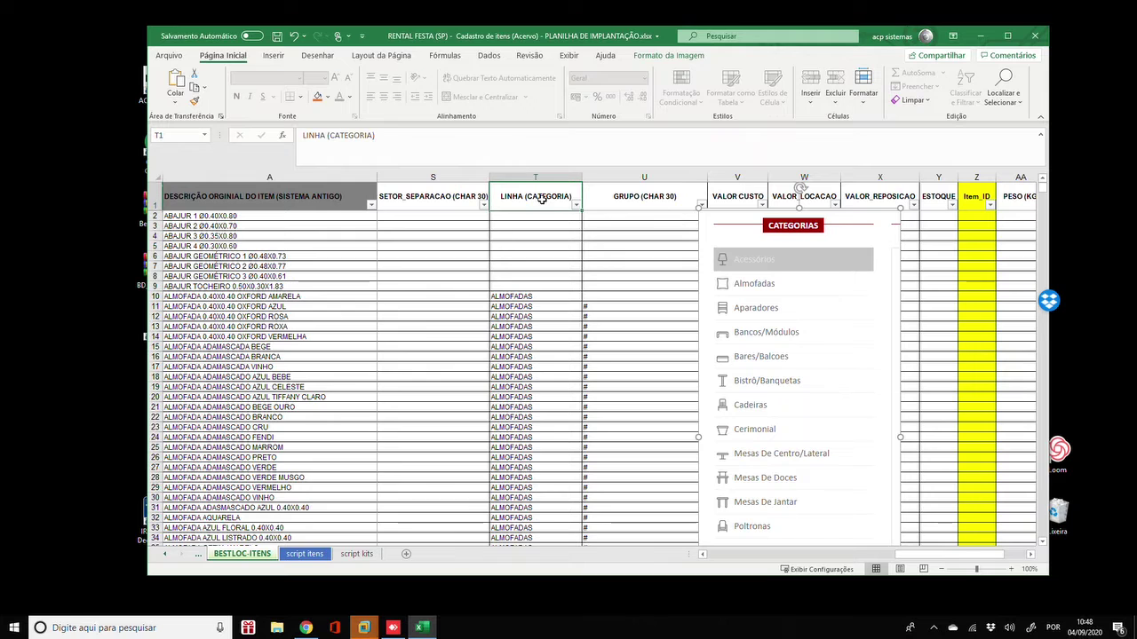
key(F2)
drag(529, 197, 566, 194)
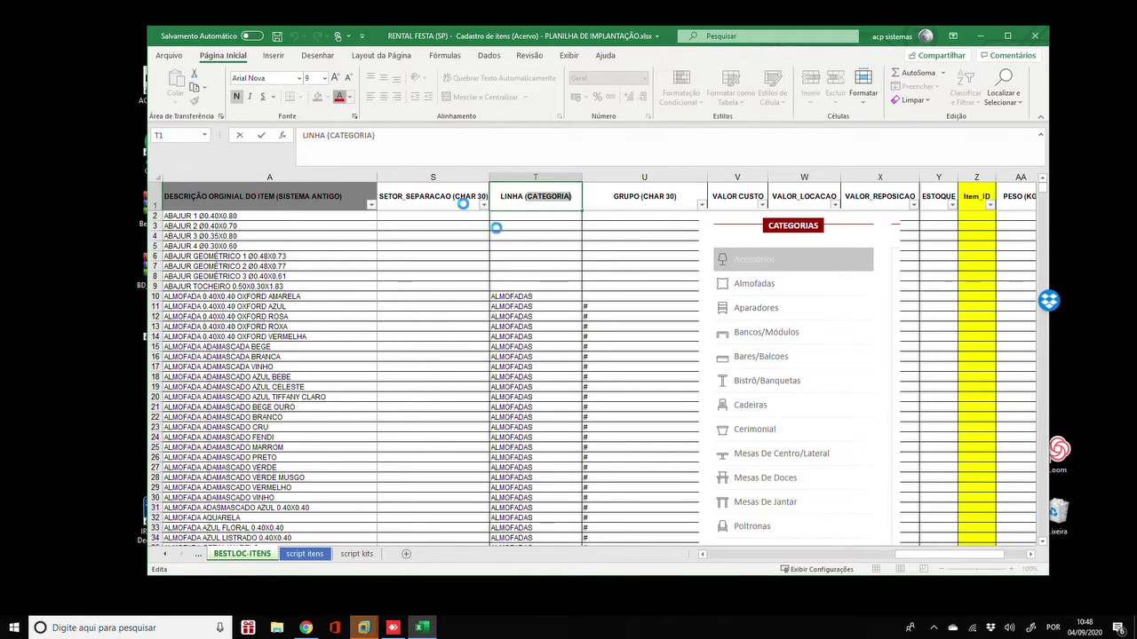
click(533, 251)
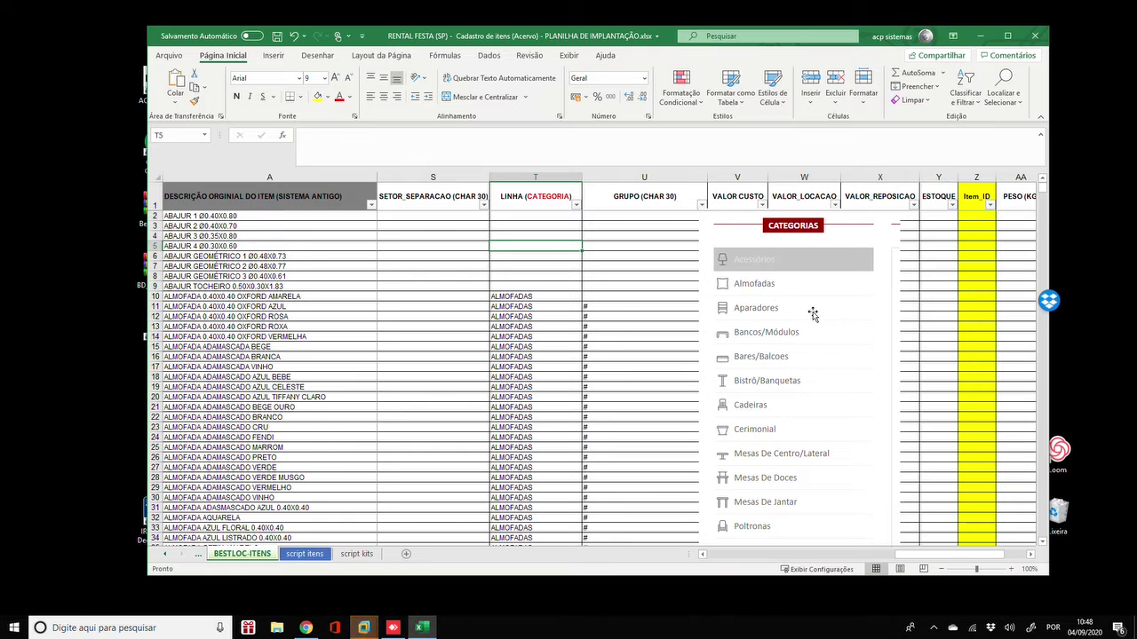
Step: Look through the whole list of categories in the CATEGORIAS picture
scroll(764, 337, down, 2)
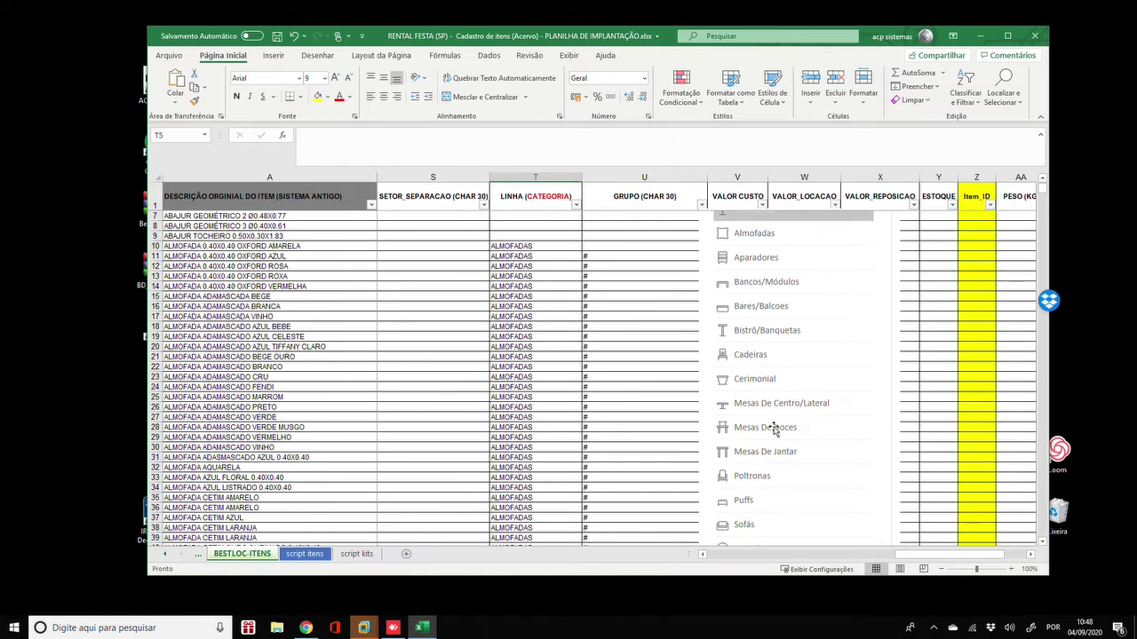
scroll(766, 418, up, 2)
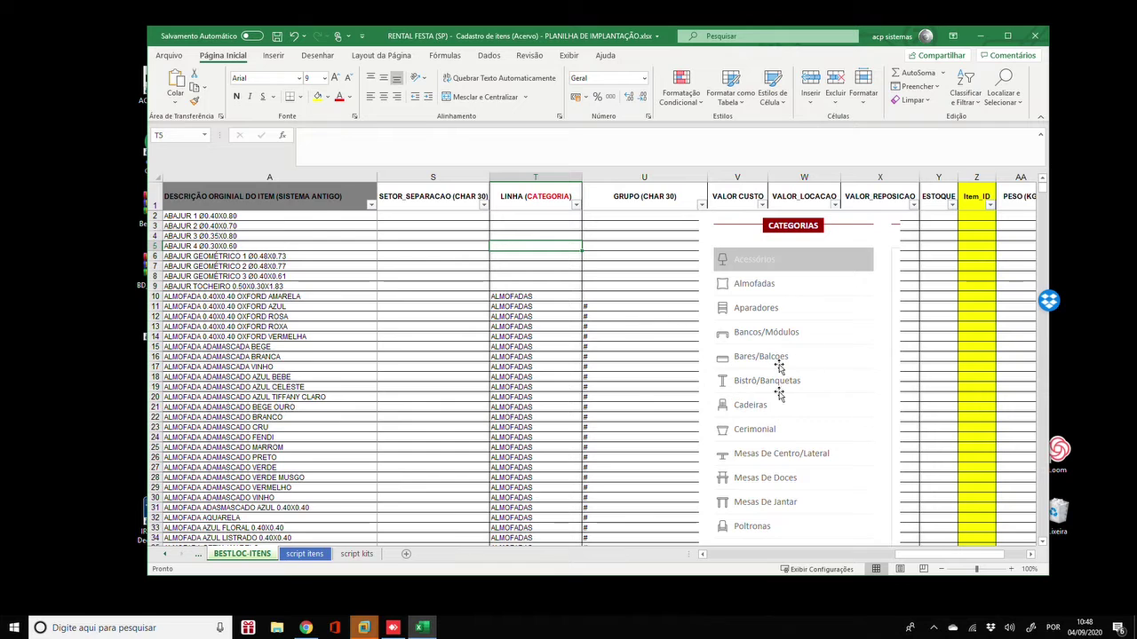
scroll(777, 395, down, 4)
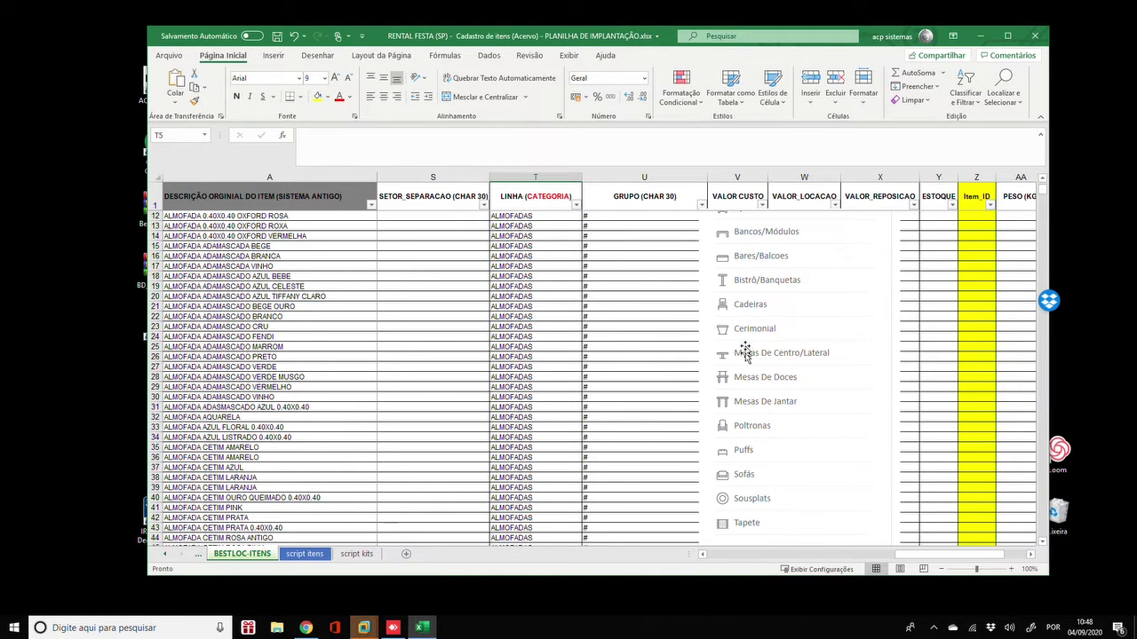
scroll(744, 347, up, 4)
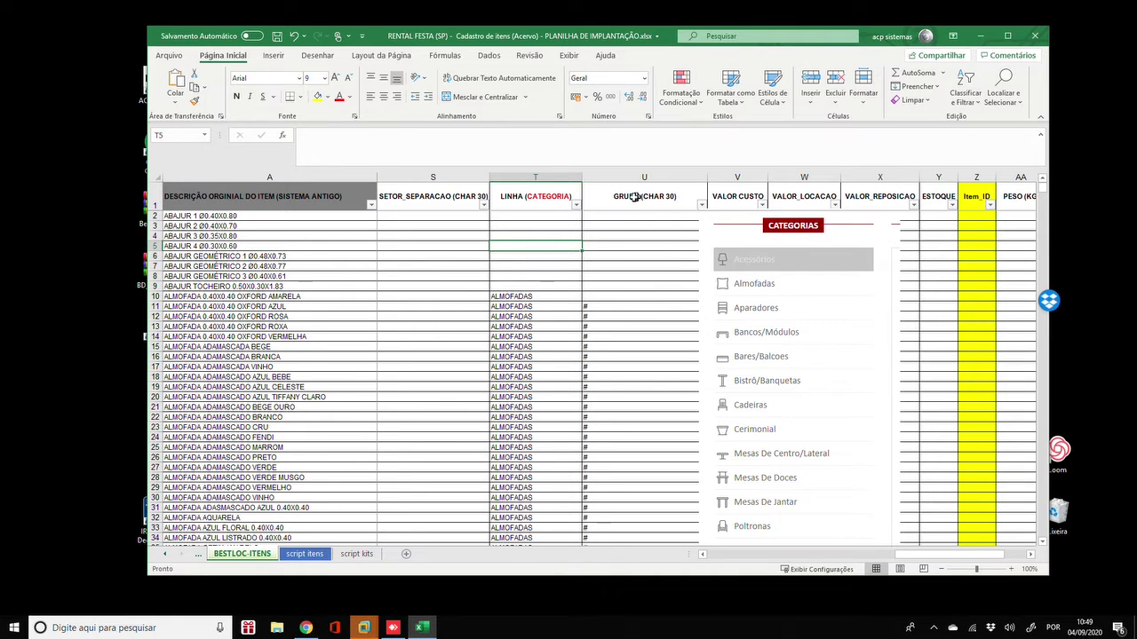
Step: Fill the entire LINHA (CATEGORIA) and GRUPO columns with yellow
click(536, 177)
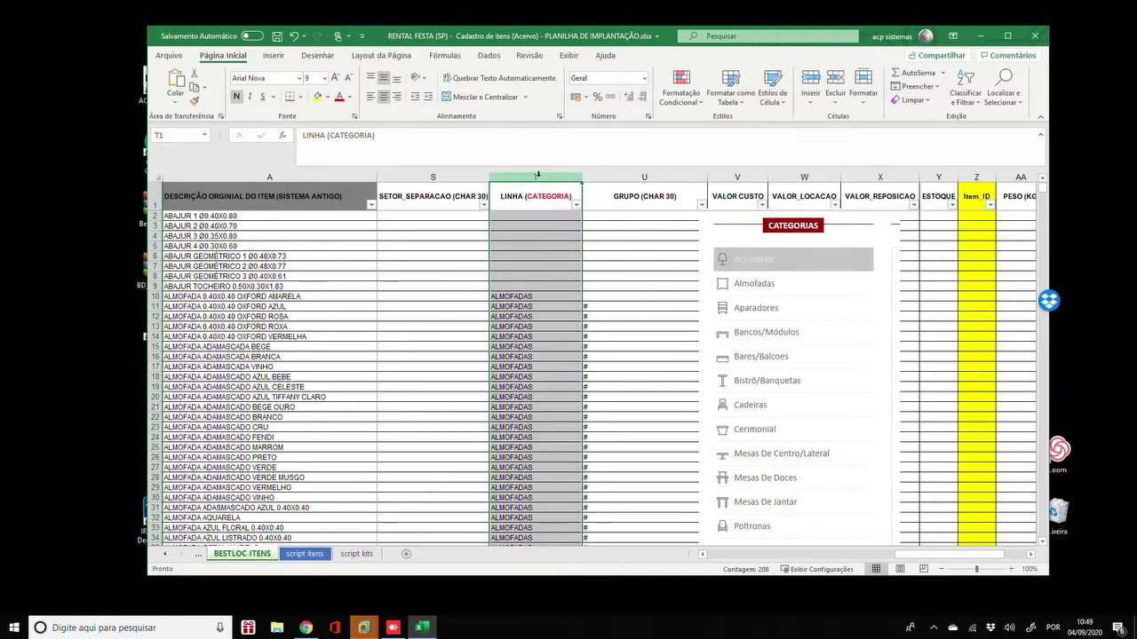
drag(630, 173, 629, 174)
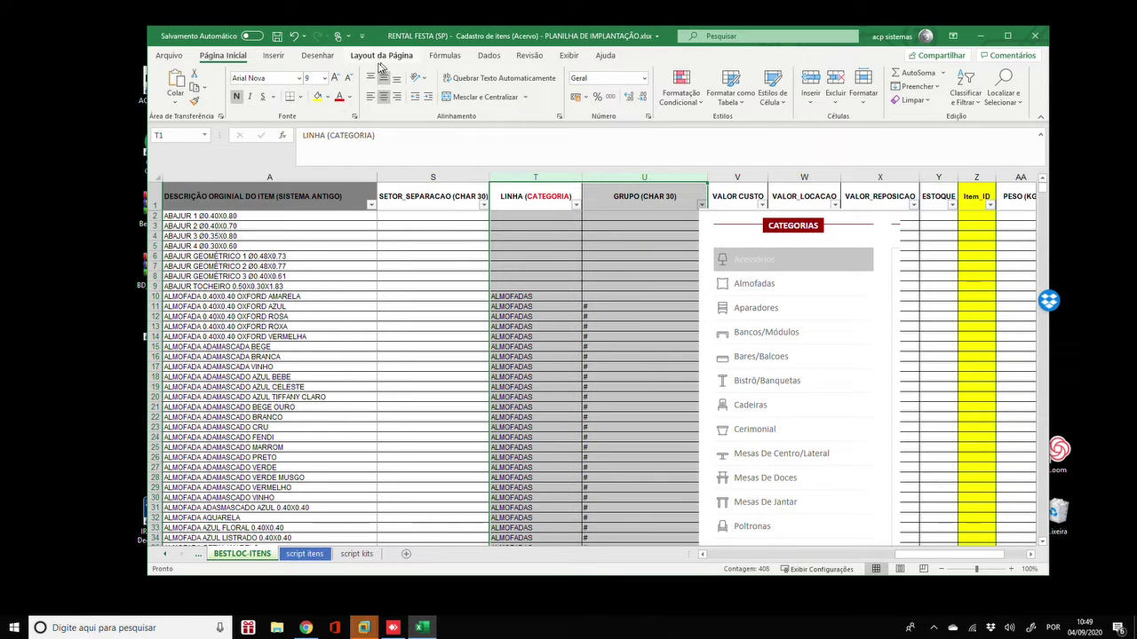
click(318, 97)
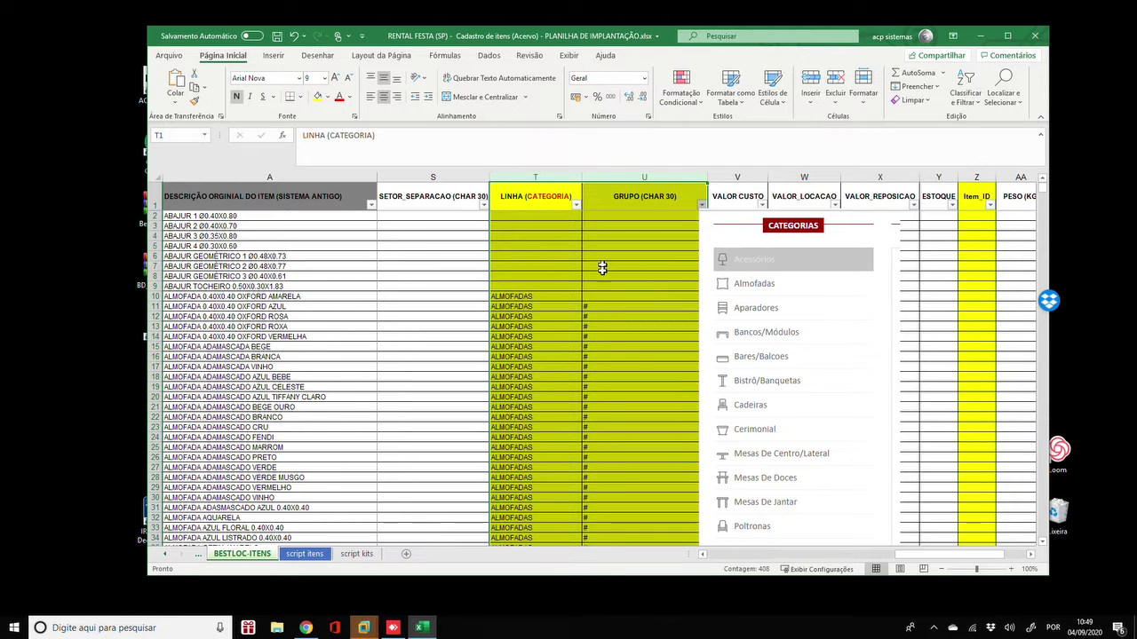
click(556, 267)
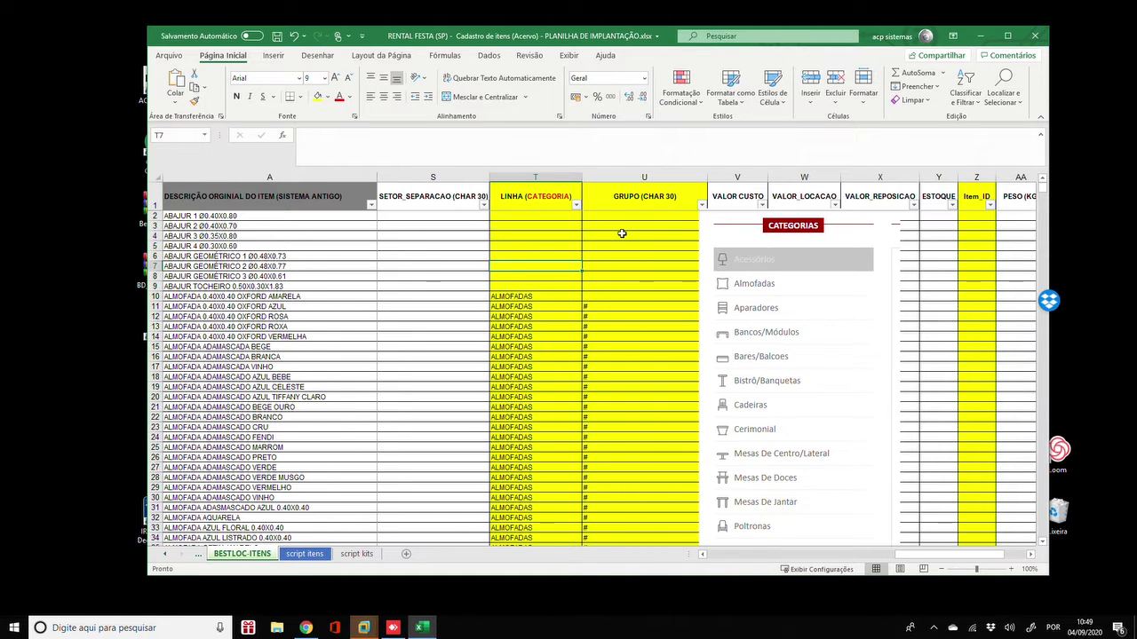
Step: Examine the LINHA (CATEGORIA) and GRUPO columns alongside the CATEGORIAS list
click(536, 175)
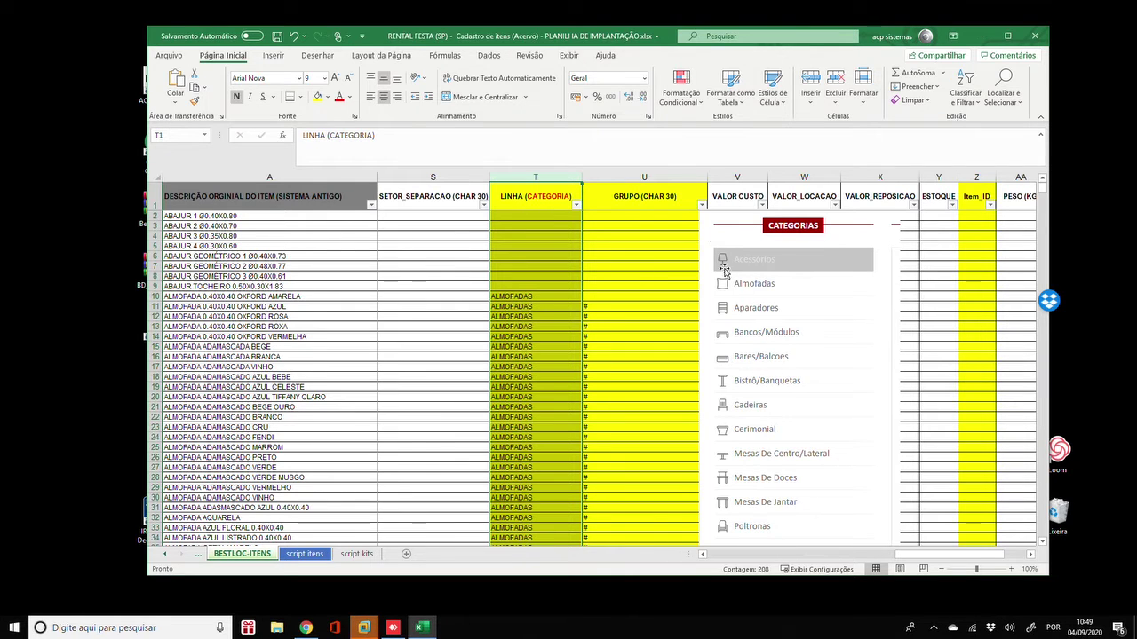
click(641, 201)
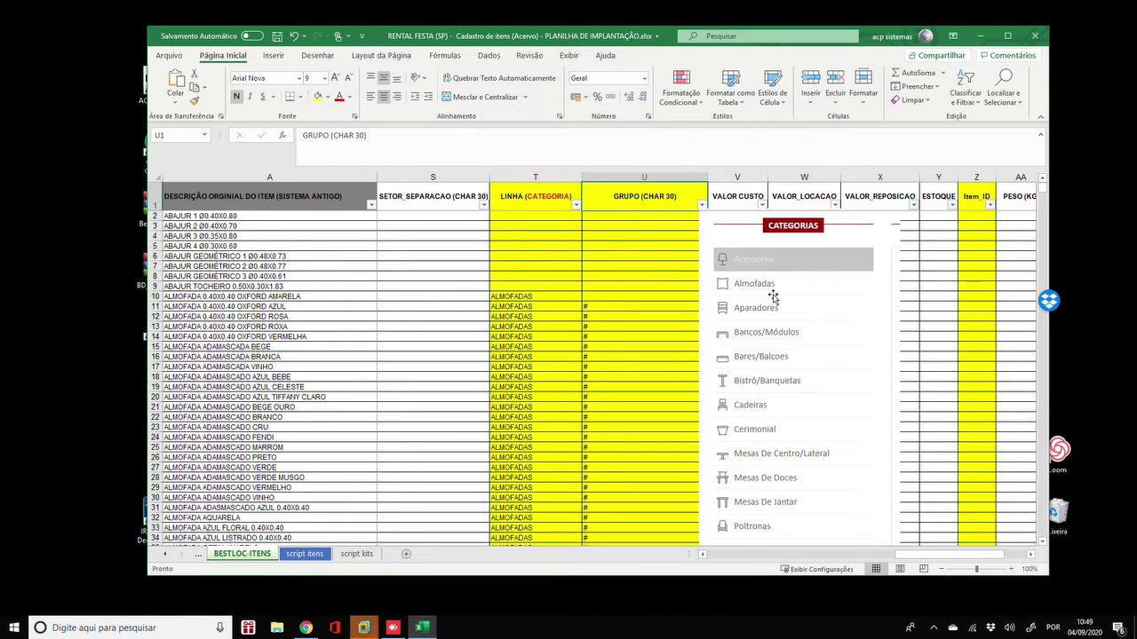
click(524, 225)
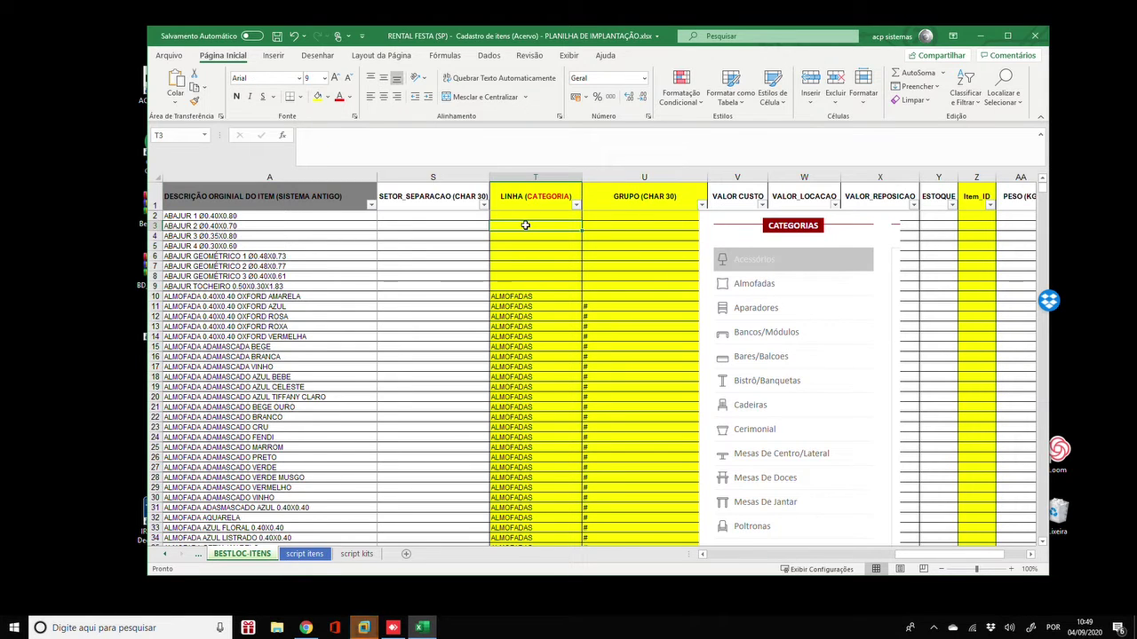
click(610, 233)
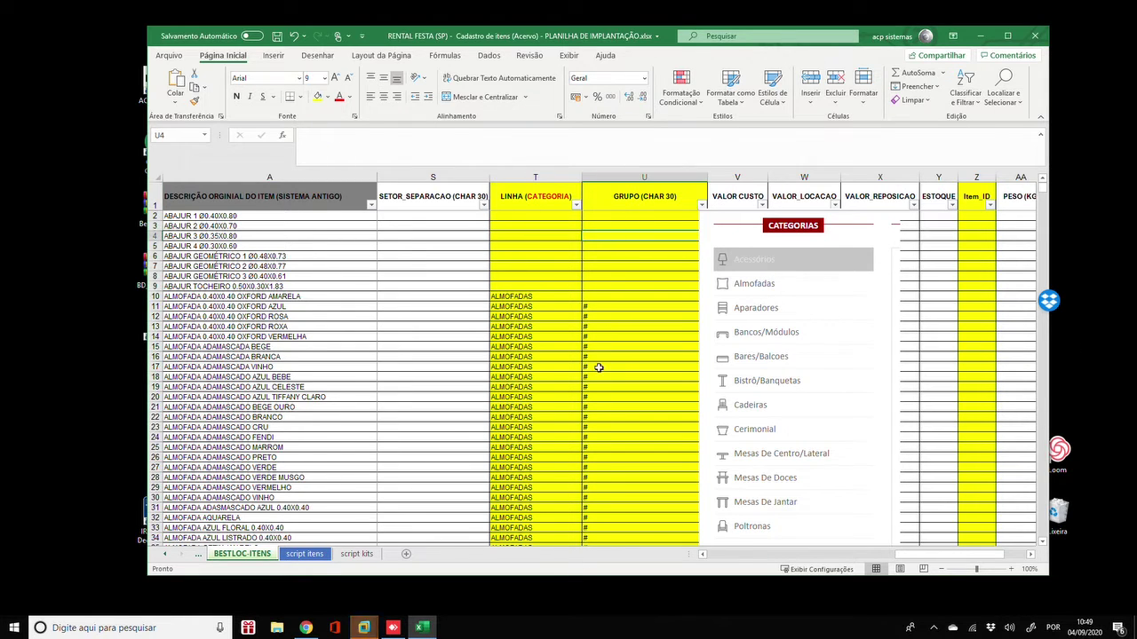
click(524, 248)
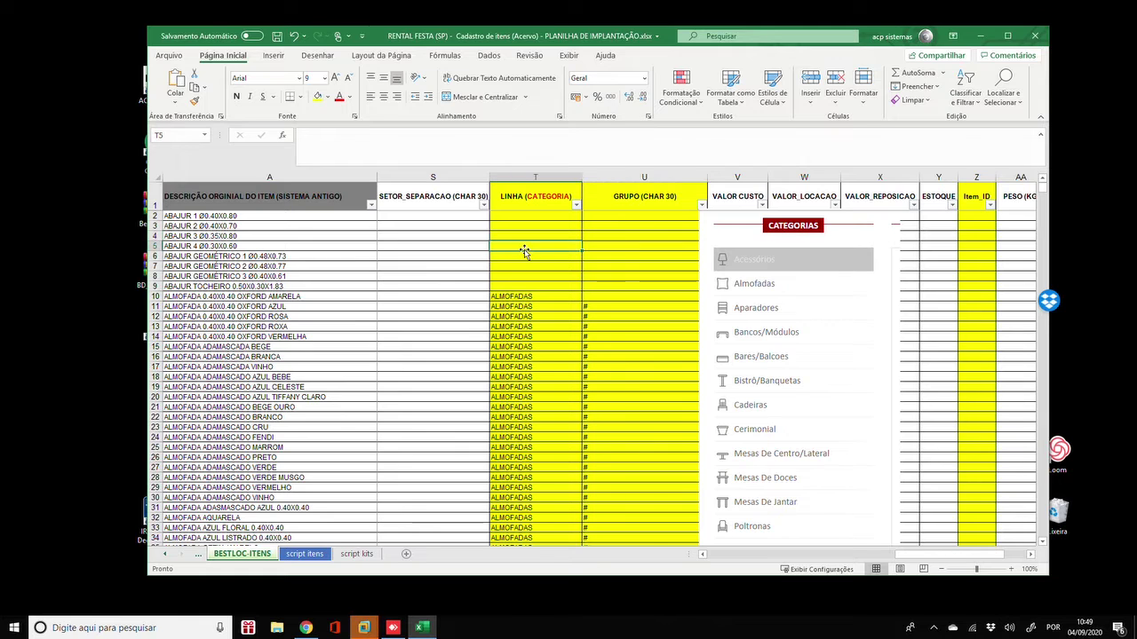
click(613, 250)
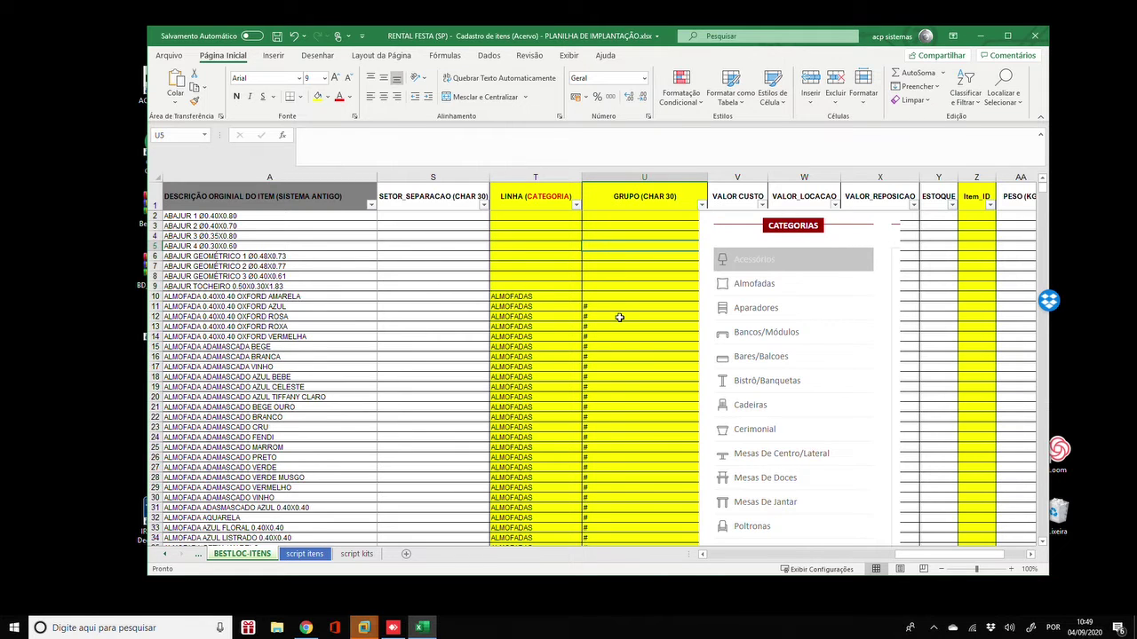
click(517, 287)
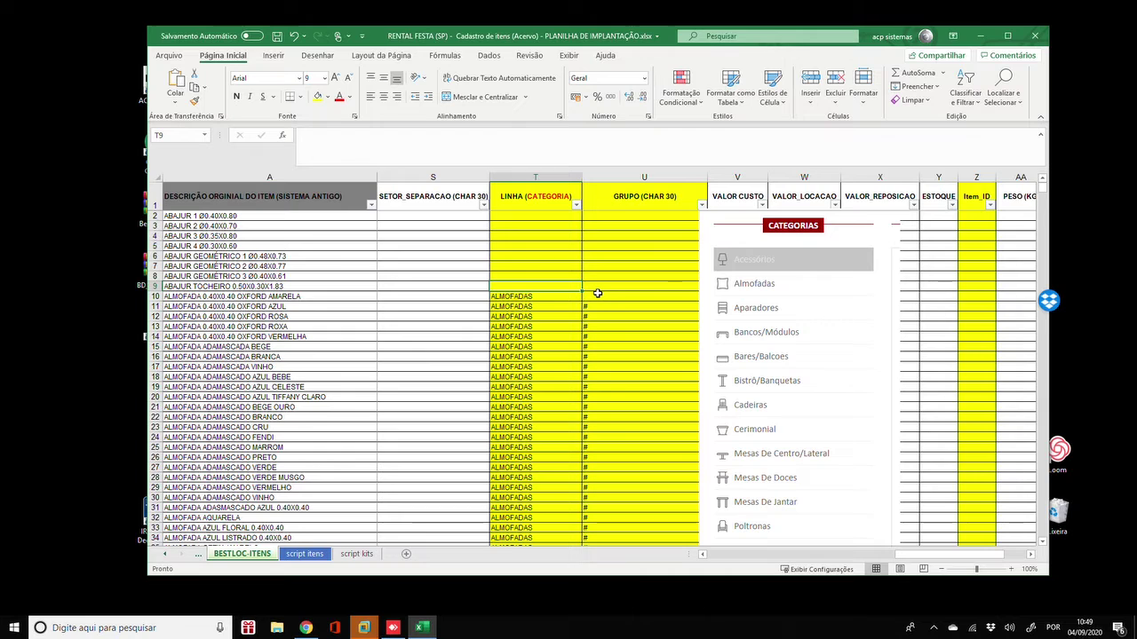
key(Left)
key(Left)
key(Left)
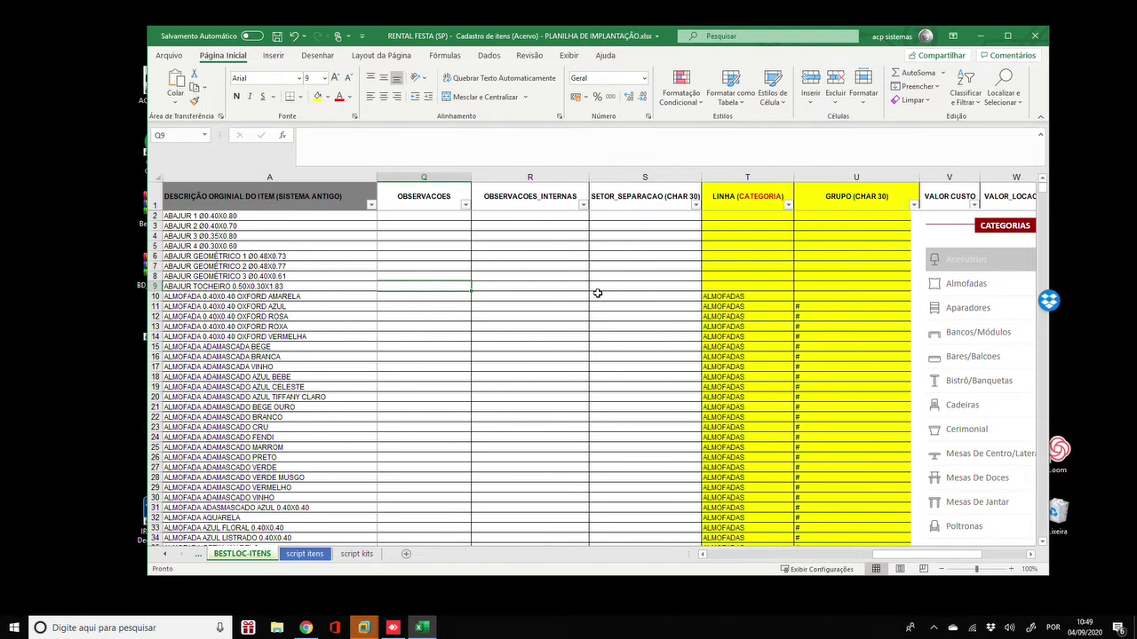
click(752, 236)
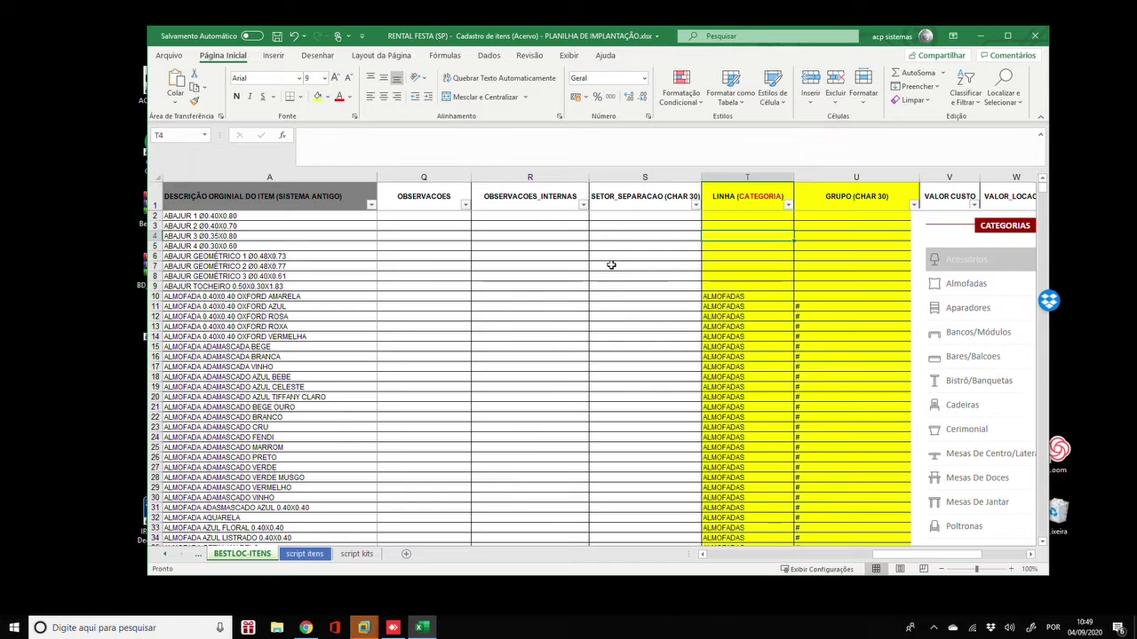
Step: Return to the original item description column and look through its ABAJUR and ALMOFADA entries
key(Left)
key(Left)
key(Left)
key(Left)
key(Left)
key(Left)
key(Left)
key(Left)
key(Left)
key(Left)
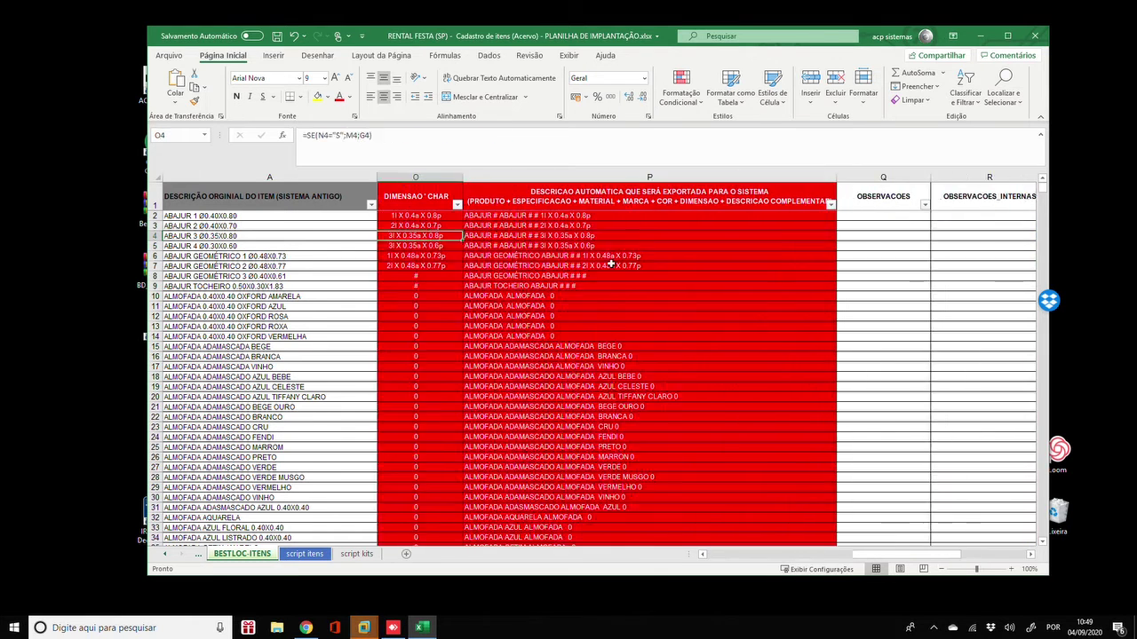
key(Left)
key(Left)
key(Left)
key(Left)
key(Left)
key(Left)
key(Left)
key(Left)
key(Left)
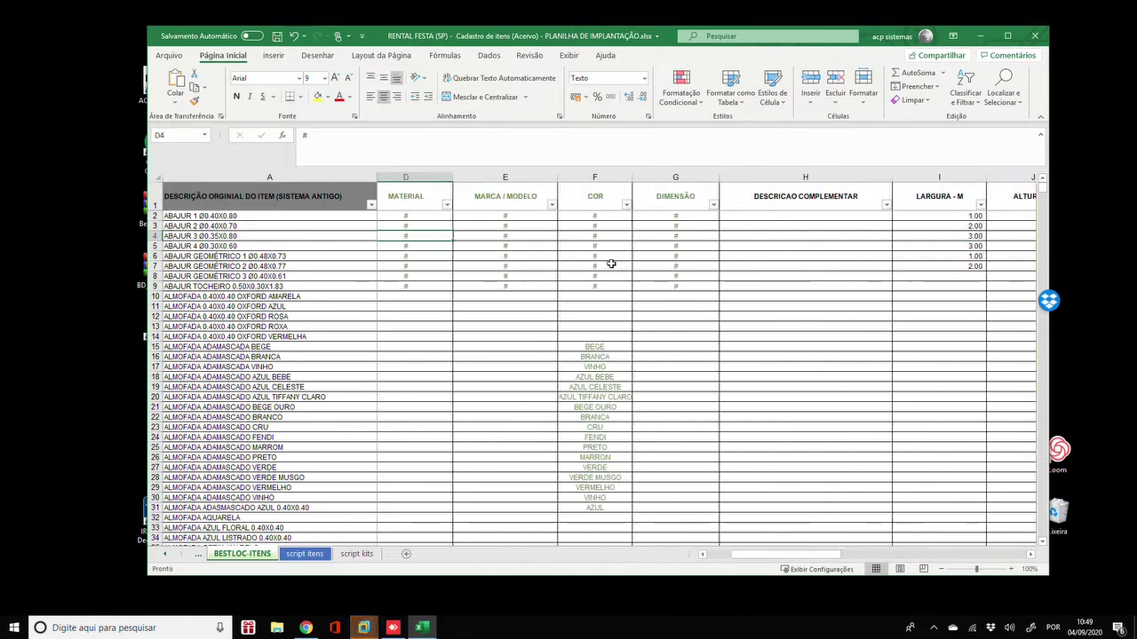
key(Down)
key(Down)
key(Down)
key(Down)
key(Down)
key(Down)
key(Down)
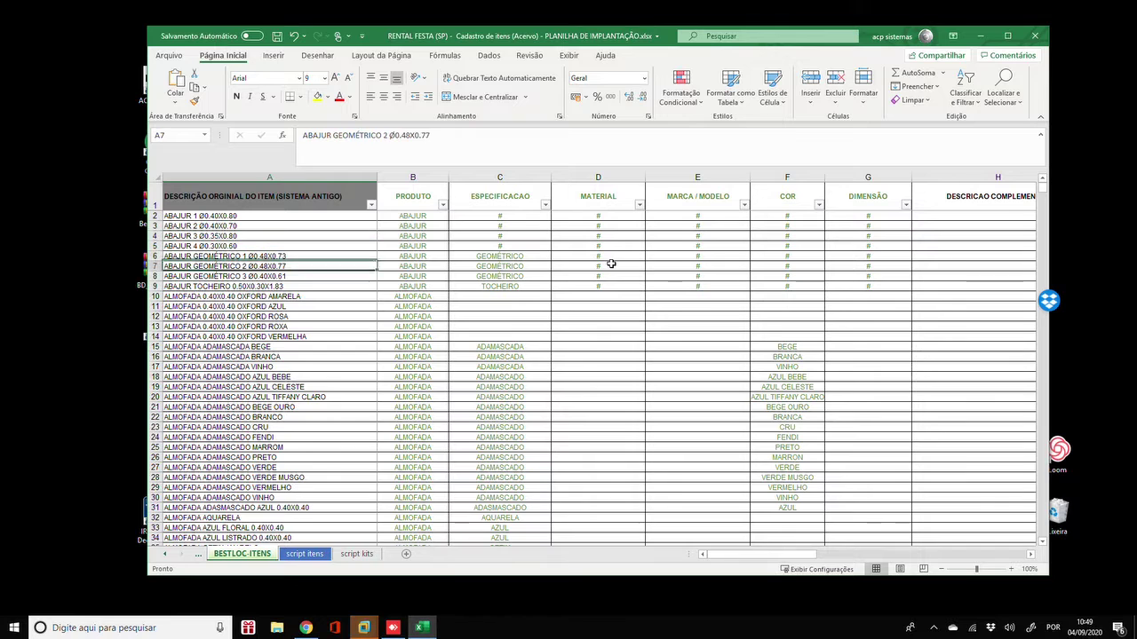
key(Down)
key(Down)
key(Down)
key(Down)
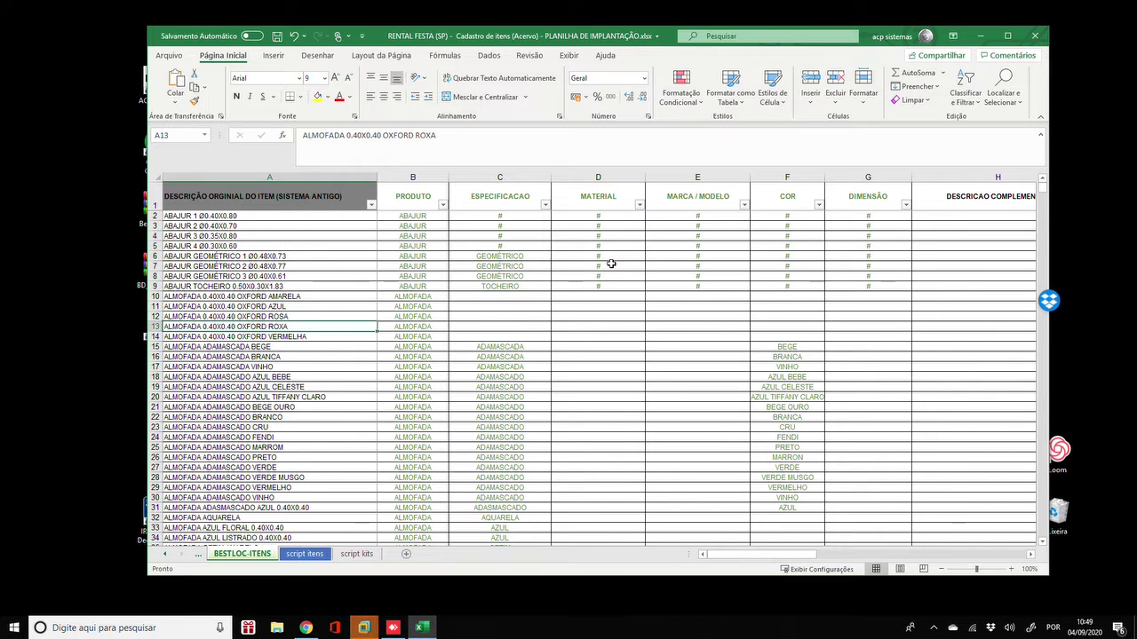
key(Up)
key(Up)
key(Down)
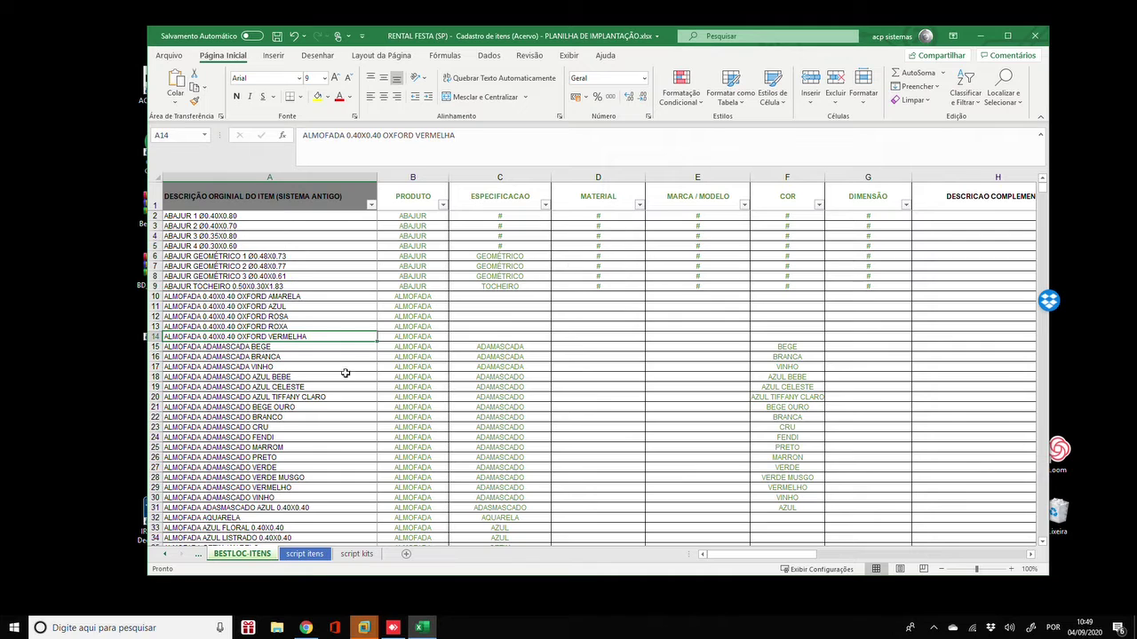
click(314, 347)
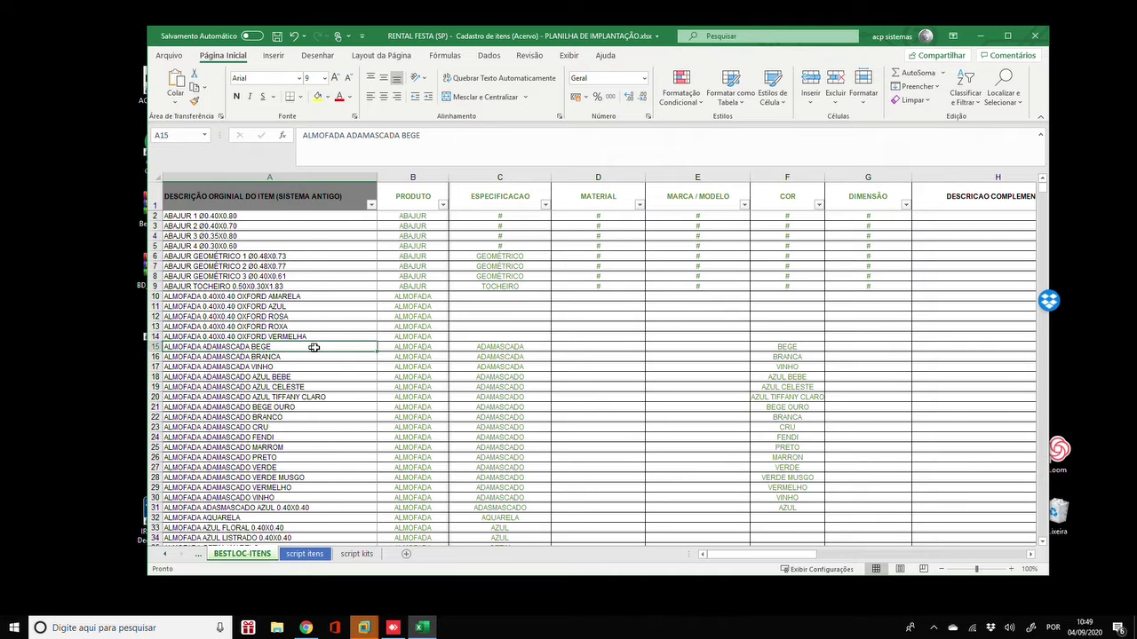
Step: Filter the PRODUTO column to show only the ALMOFADA items
click(444, 208)
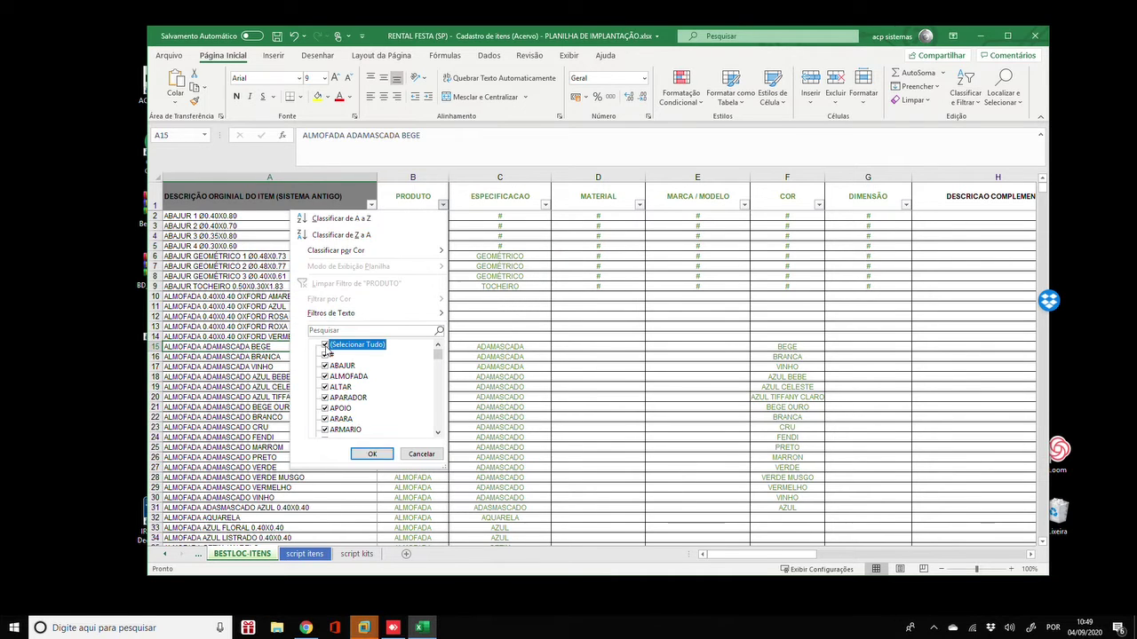
click(326, 377)
click(372, 454)
Step: Review the filtered ALMOFADA rows in the PRODUTO column, dismissing the meeting reminder along the way
click(422, 216)
key(Down)
key(Down)
key(Down)
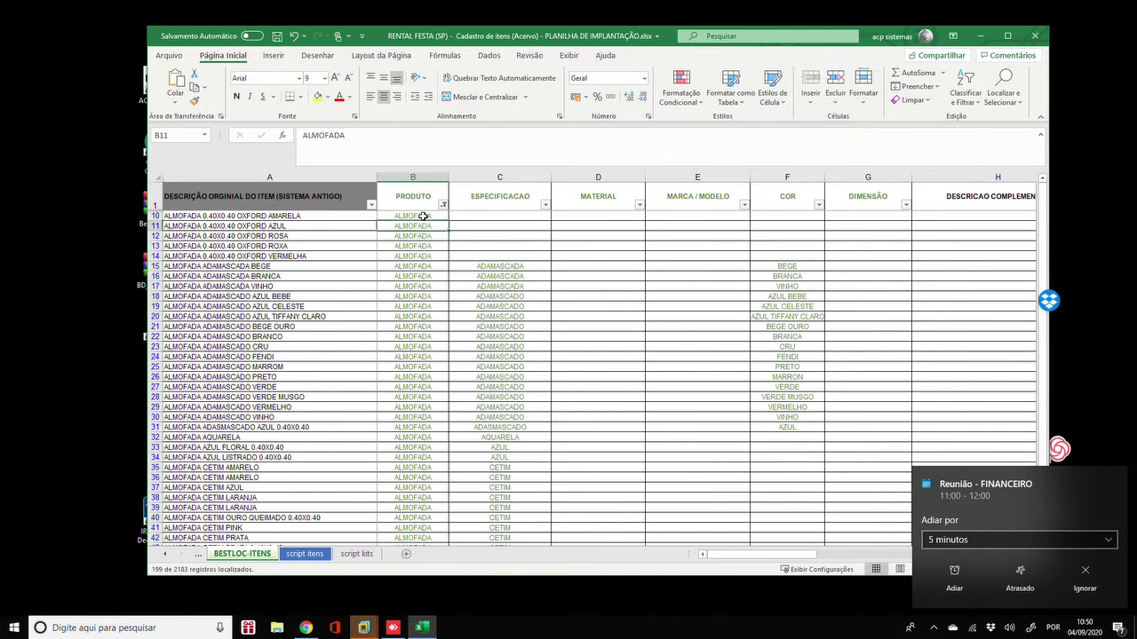
click(1116, 479)
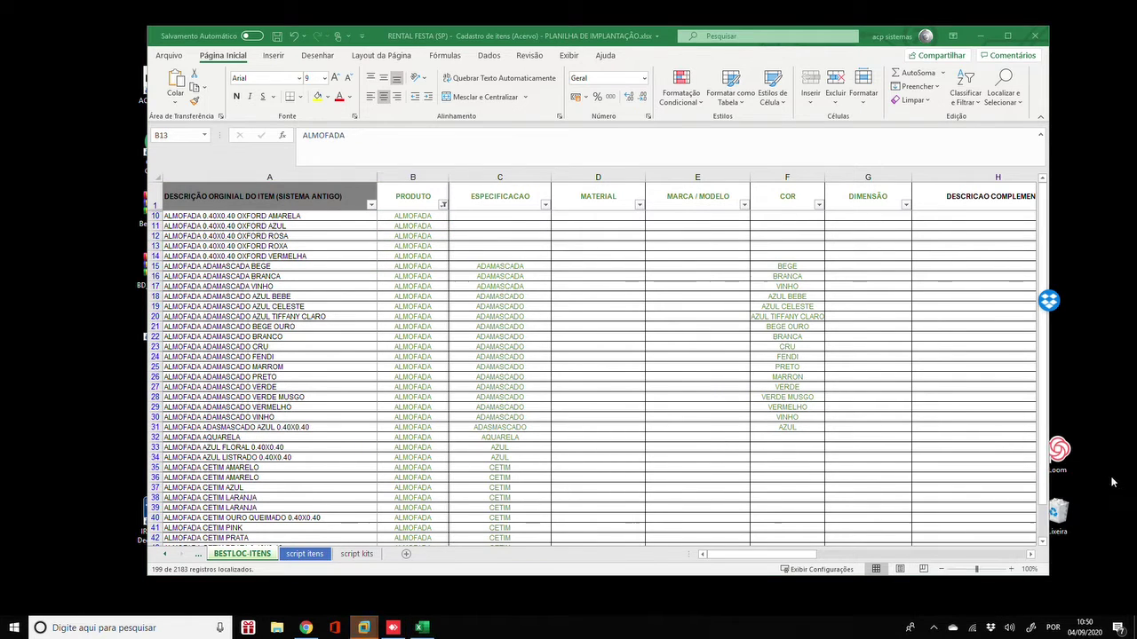
key(Down)
key(Down)
key(Down)
key(Down)
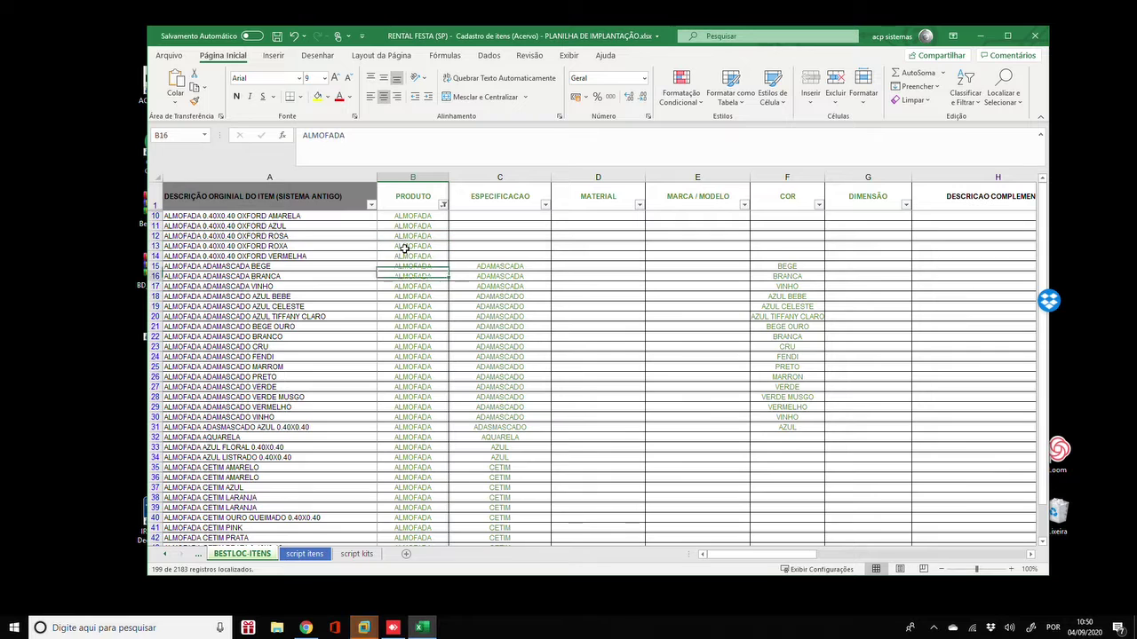
key(Down)
key(Down)
key(Down)
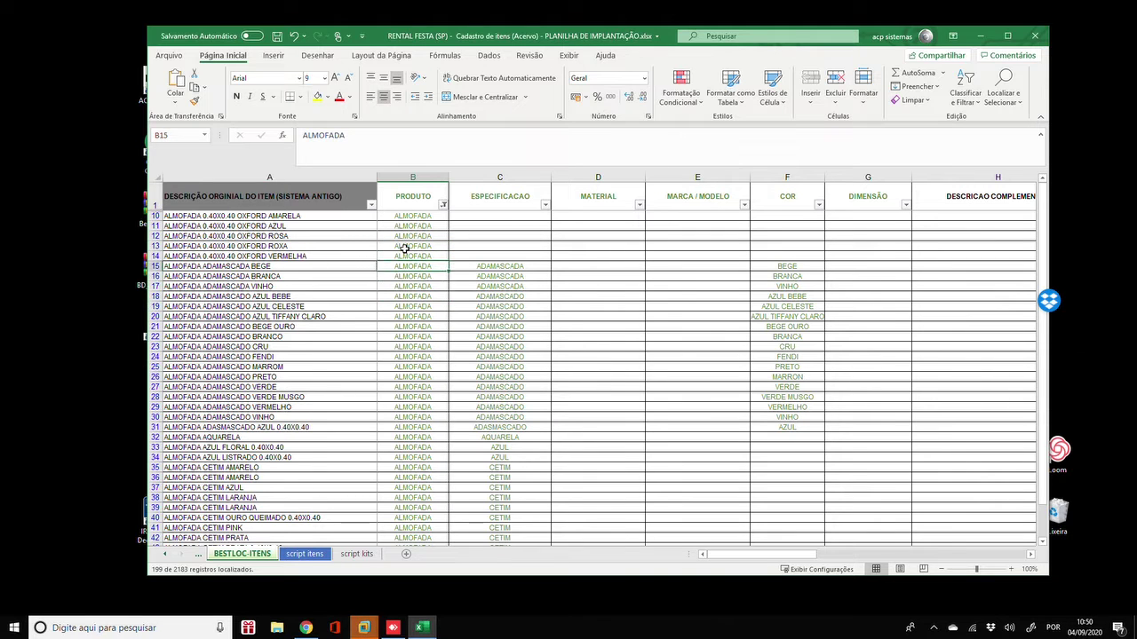
key(Down)
key(Down)
key(Down)
key(Down)
key(Down)
key(Down)
key(Down)
key(Down)
key(Down)
key(Down)
key(Down)
key(Down)
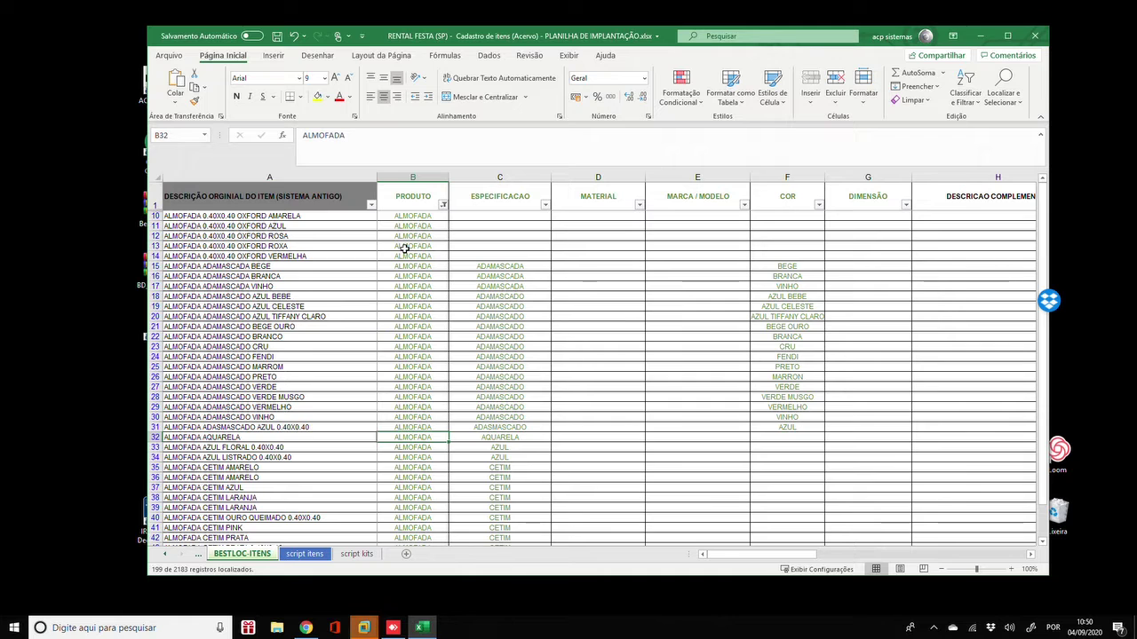
Step: Enter 0.4 as the LARGURA - M value for the ALMOFADA ADASMASCADO AZUL 0.40X0.40 item
key(Up)
key(Up)
key(Up)
key(Up)
key(Down)
key(Down)
key(Down)
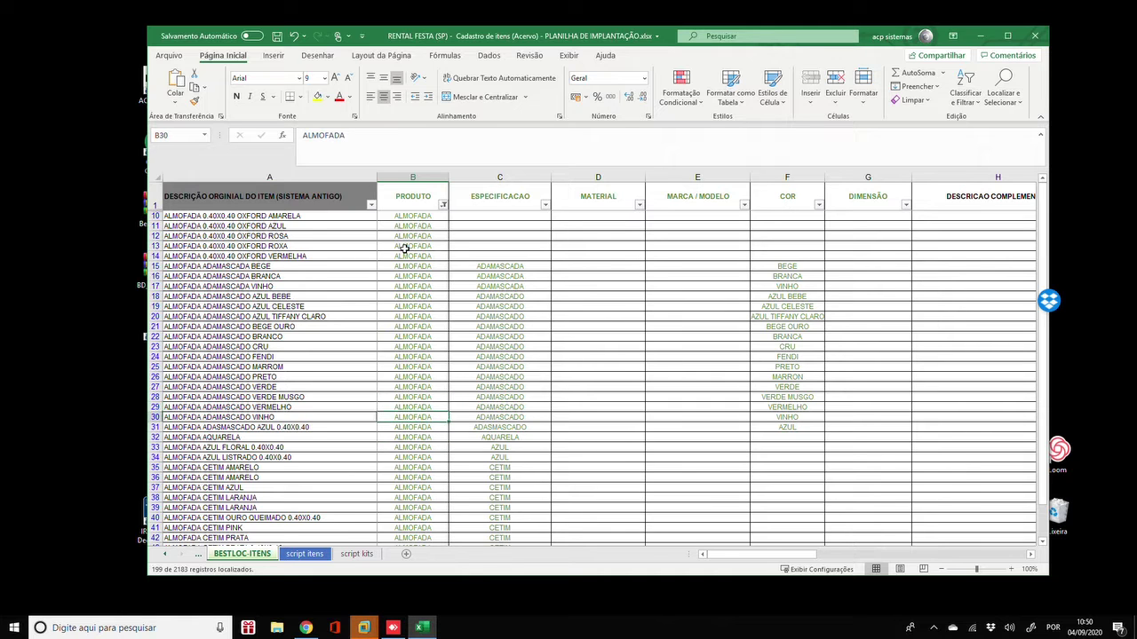
key(Right)
key(Right)
key(Right)
key(Right)
key(Right)
key(Right)
key(Right)
key(Right)
key(Right)
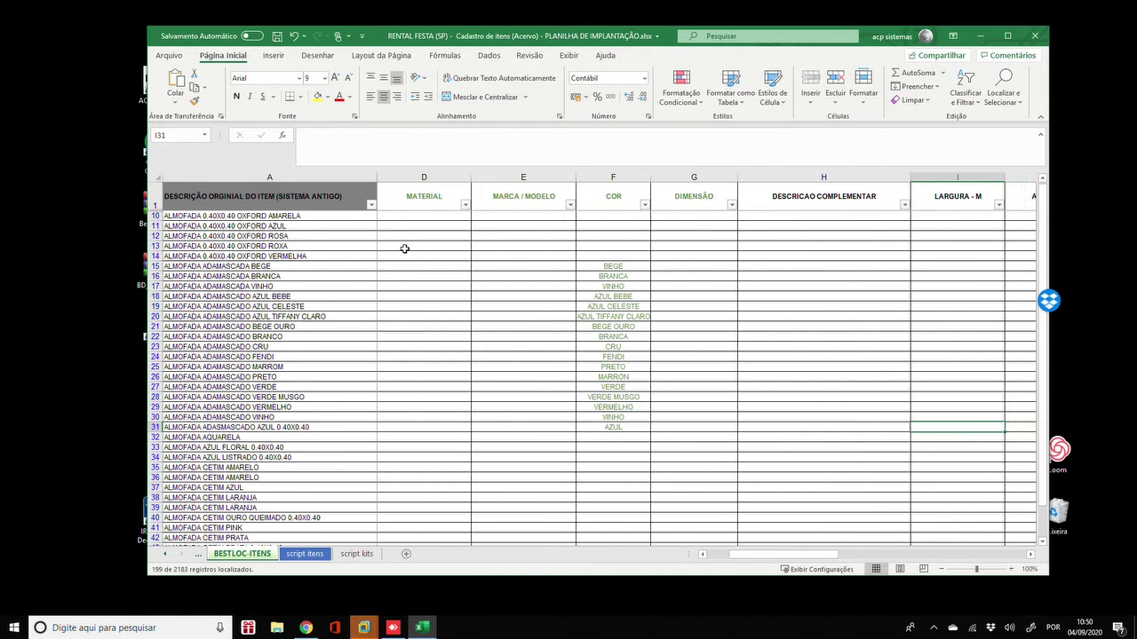
key(Left)
key(Left)
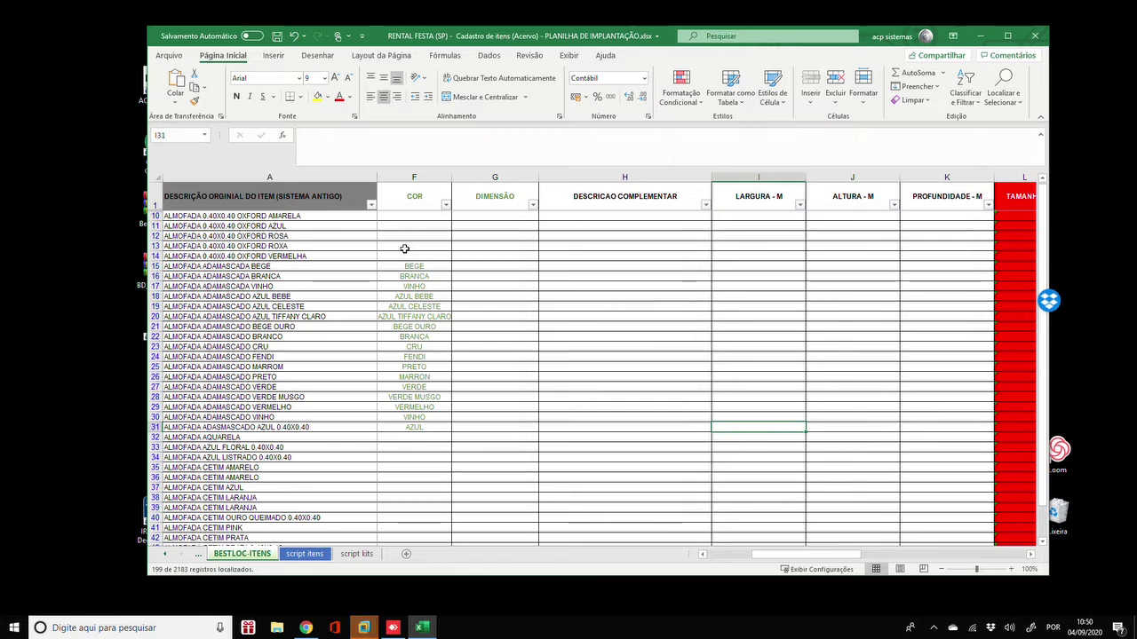
text(.4)
key(Return)
key(Up)
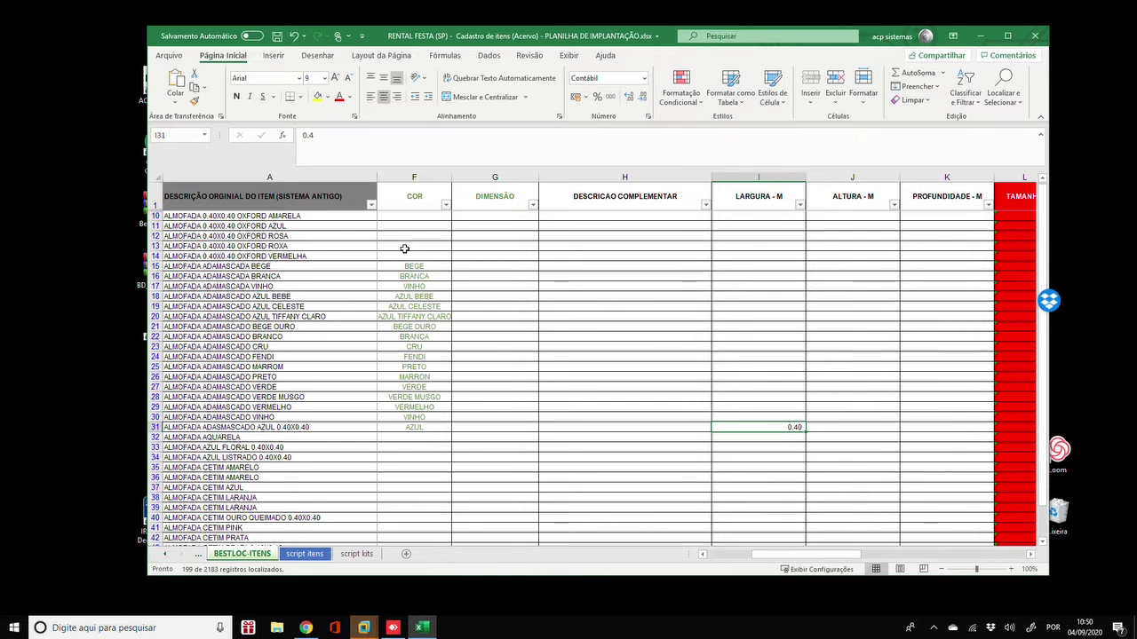
Step: Set both ALTURA - M and PROFUNDIDADE - M to 0.4 for the same ALMOFADA ADASMASCADO AZUL item
key(Right)
text(.4)
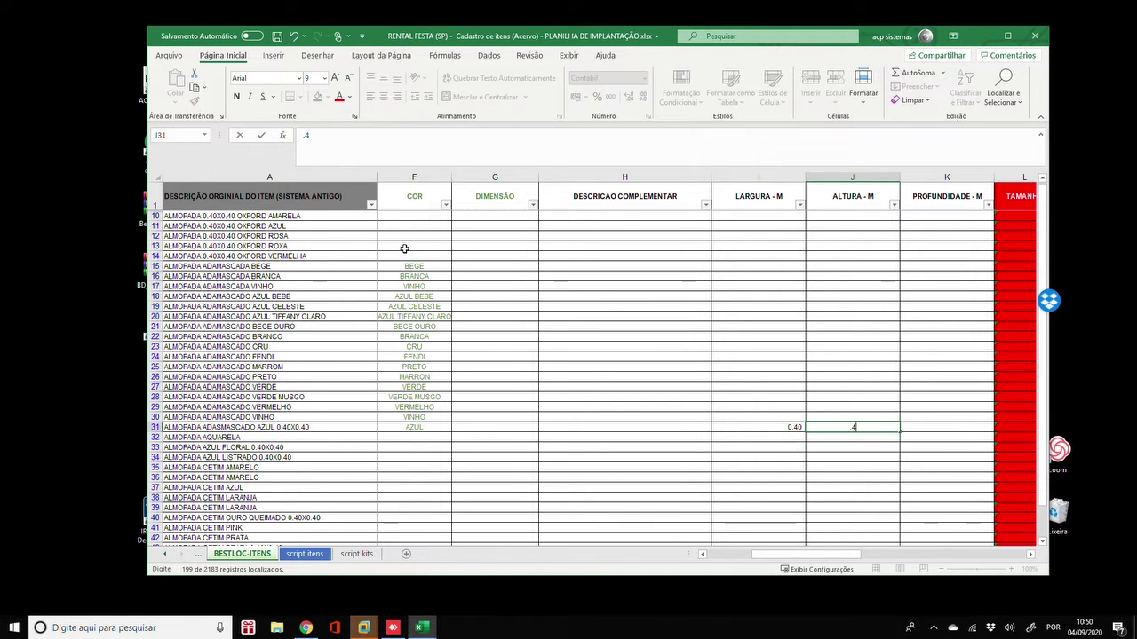
key(Return)
key(Up)
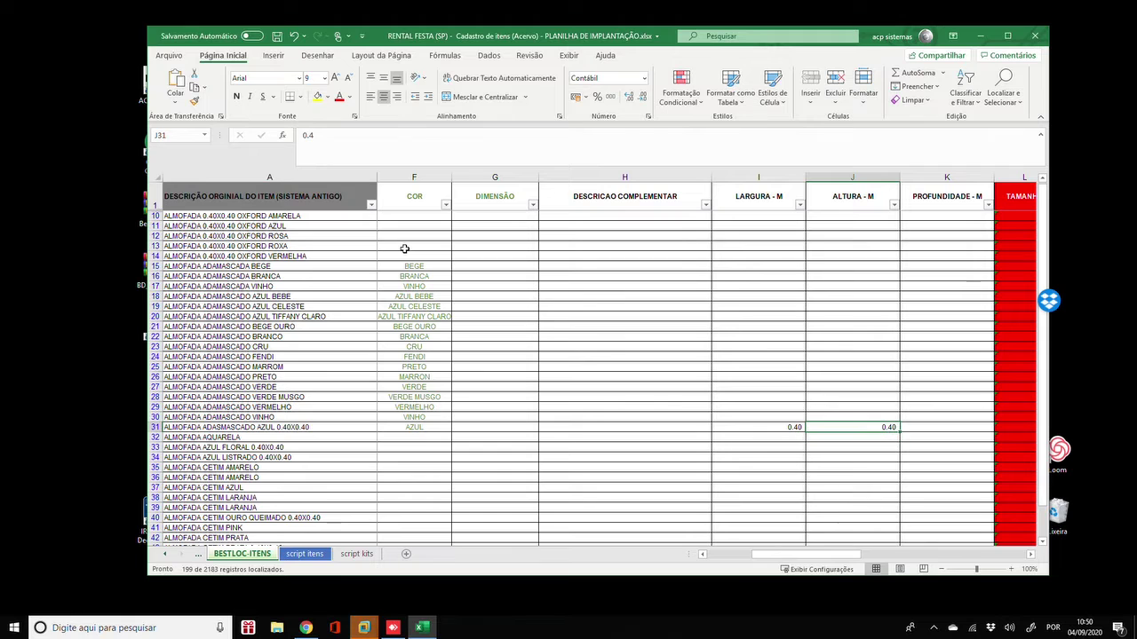
key(Right)
text(.4)
key(Return)
key(Up)
Step: Review the ALMOFADA ADASMASCADO AZUL row from its measurements back through COR and ESPECIFICACAO to the original description
key(Left)
key(Left)
key(Left)
key(Left)
key(Right)
key(Right)
key(Left)
key(Left)
key(Left)
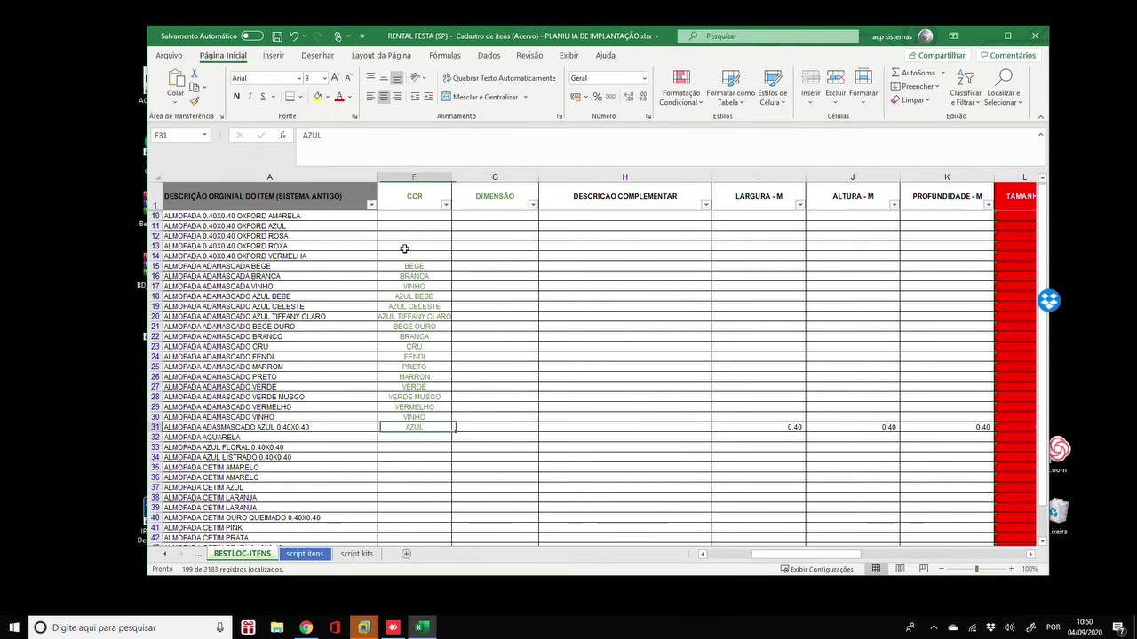
key(Left)
key(Right)
key(Right)
key(Left)
key(Left)
key(Down)
key(Up)
key(Left)
key(Left)
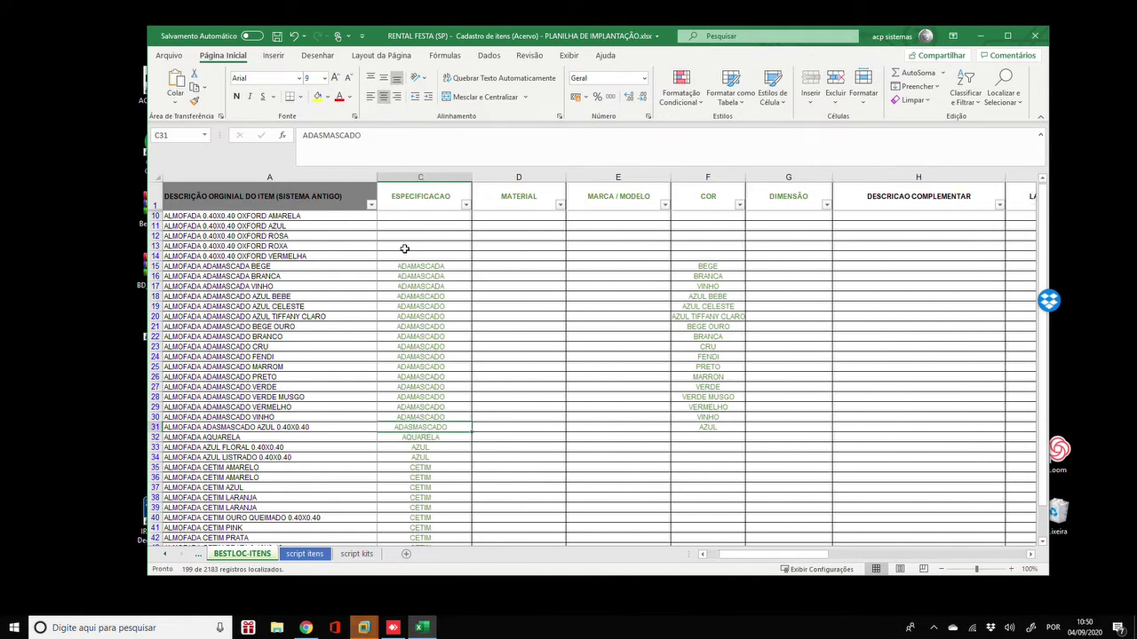
key(Left)
key(Left)
Step: Look through the ALMOFADA ADAMASCADO entries in the original item description column
key(Up)
key(Up)
key(Up)
key(Up)
key(Up)
key(Up)
key(Up)
key(Up)
key(Up)
key(Up)
key(Up)
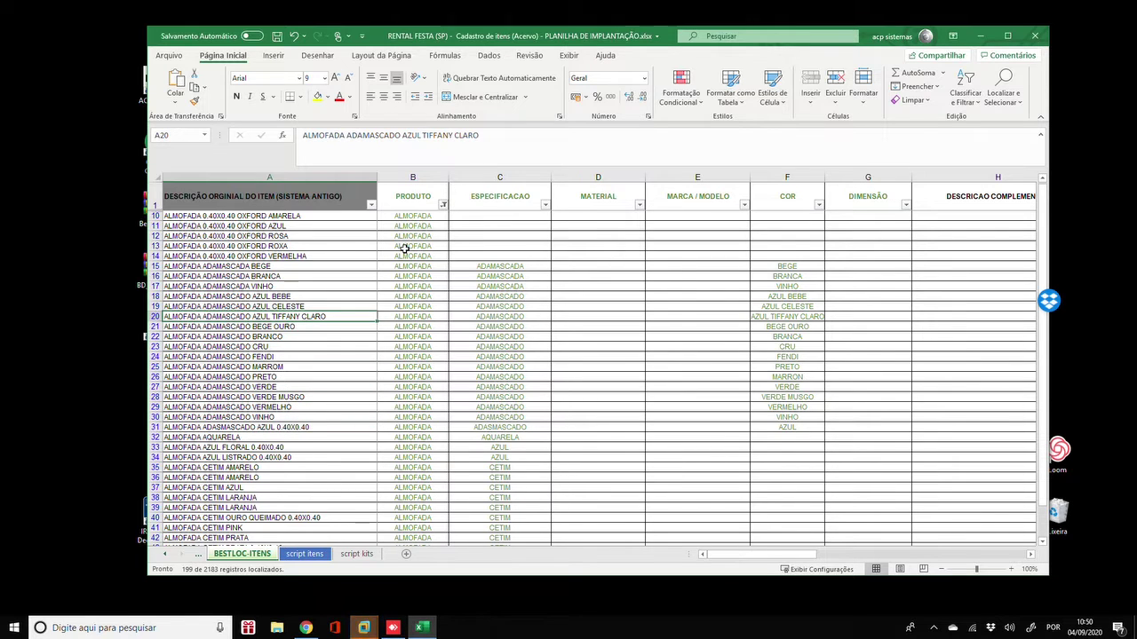
key(Up)
key(Up)
key(Up)
key(Down)
key(Down)
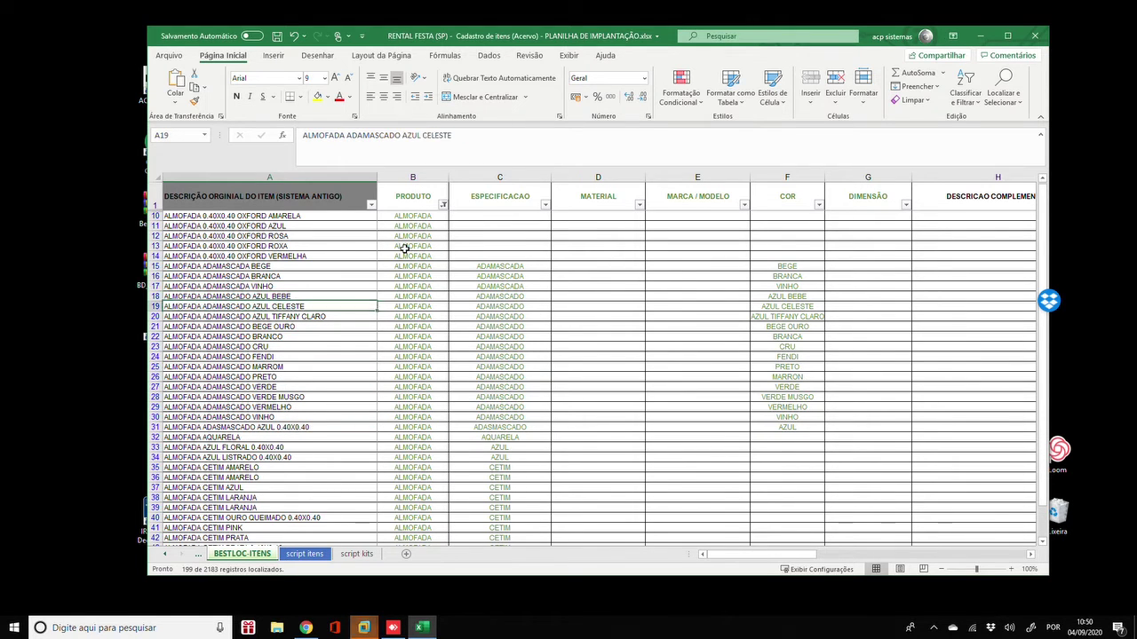
Step: Look across the ALMOFADA ADAMASCADO AZUL CELESTE row as far as the red automatic formula columns
key(Right)
key(Right)
key(Right)
key(Right)
key(Right)
key(Right)
key(Right)
key(Right)
key(Right)
key(Right)
key(Right)
key(Right)
key(Right)
key(Right)
key(Right)
key(Right)
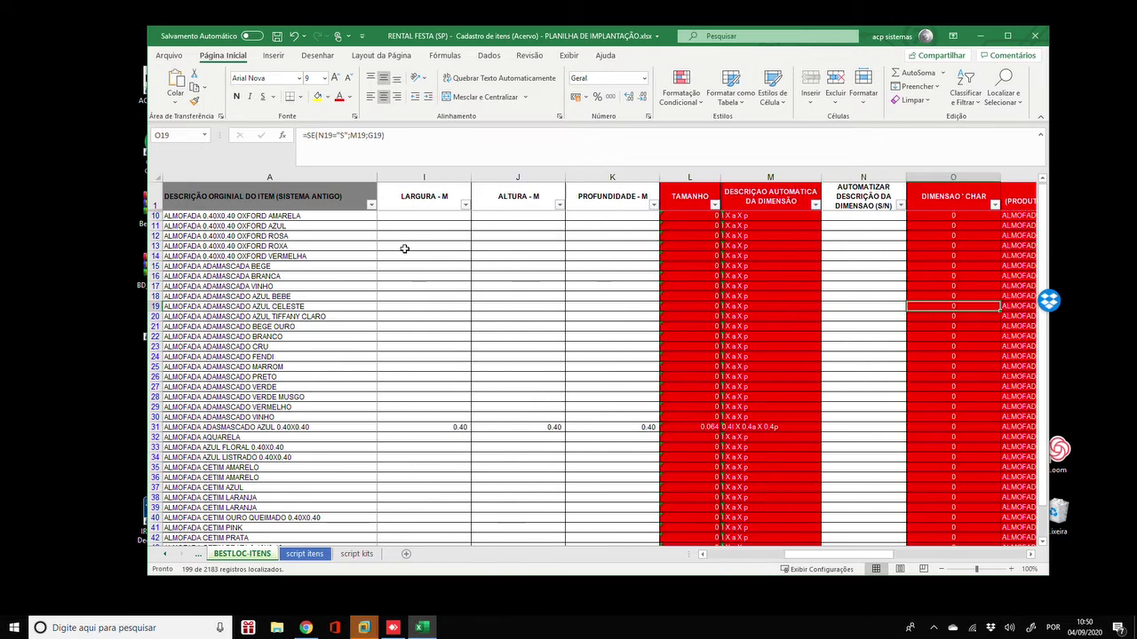
Step: Examine the automatic export descriptions in column P down to the ALMOFADA ADASMASCADO AZUL 0.40X0.40 row
key(Left)
key(Down)
key(Down)
key(Down)
key(Down)
key(Down)
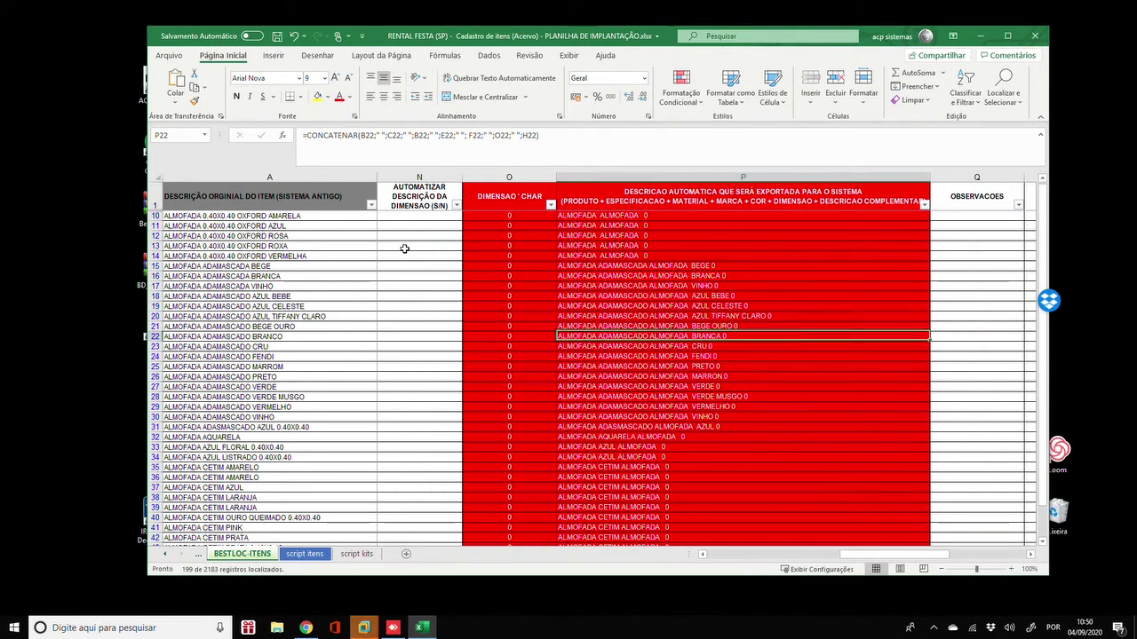
key(Down)
key(Down)
key(Down)
key(Down)
key(Down)
key(Down)
key(Down)
key(Down)
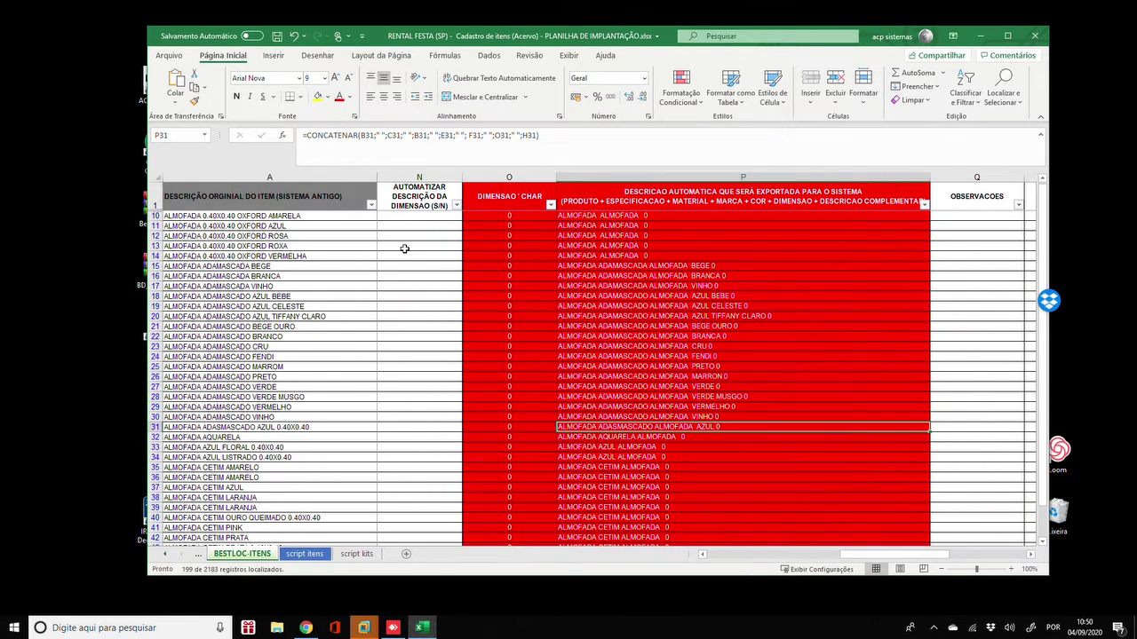
Step: Enter S in the AUTOMATIZAR DESCRIÇÃO DA DIMENSAO (S/N) column for the rows from ALMOFADA AQUARELA up through ALMOFADA 0.40X0.40 OXFORD AMARELA
key(Left)
key(Left)
key(Left)
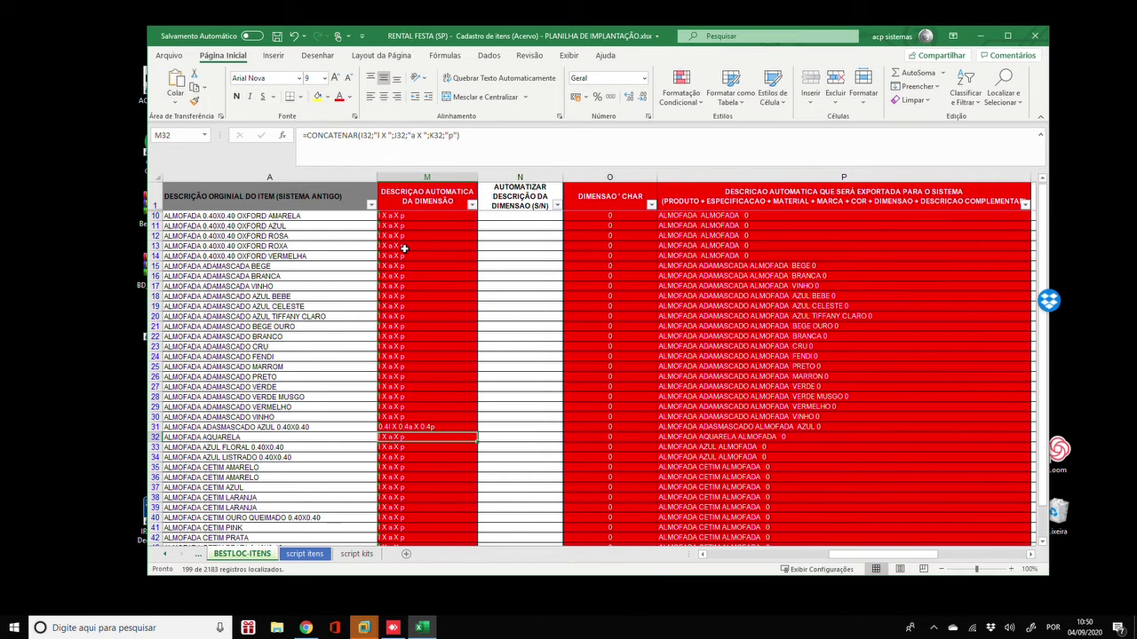
key(Right)
key(Up)
text(s)
key(Up)
key(Down)
key(Down)
text(S)
key(Up)
text(S)
key(Up)
text(S)
key(Up)
key(S)
key(Up)
key(S)
key(Up)
key(S)
key(Up)
key(S)
key(Up)
key(S)
key(Up)
key(S)
key(Up)
key(S)
key(Up)
key(S)
key(Up)
key(S)
key(Up)
key(S)
key(Up)
key(S)
key(Up)
key(S)
key(Up)
key(S)
key(Up)
key(S)
key(Up)
key(S)
key(Up)
key(S)
key(Up)
key(S)
key(Up)
key(S)
key(Up)
key(S)
key(Up)
text(S)
Step: Check the automatic export descriptions in column P, comparing the ALMOFADA ADASMASCADO AZUL 0.40X0.40 row with the AZUL TIFFANY CLARO row
key(Down)
key(Right)
key(Right)
key(Down)
key(Down)
key(Down)
key(Down)
key(Down)
key(Down)
key(Down)
key(Down)
key(Down)
key(Down)
key(Down)
key(Down)
key(Down)
key(Down)
key(Down)
key(Down)
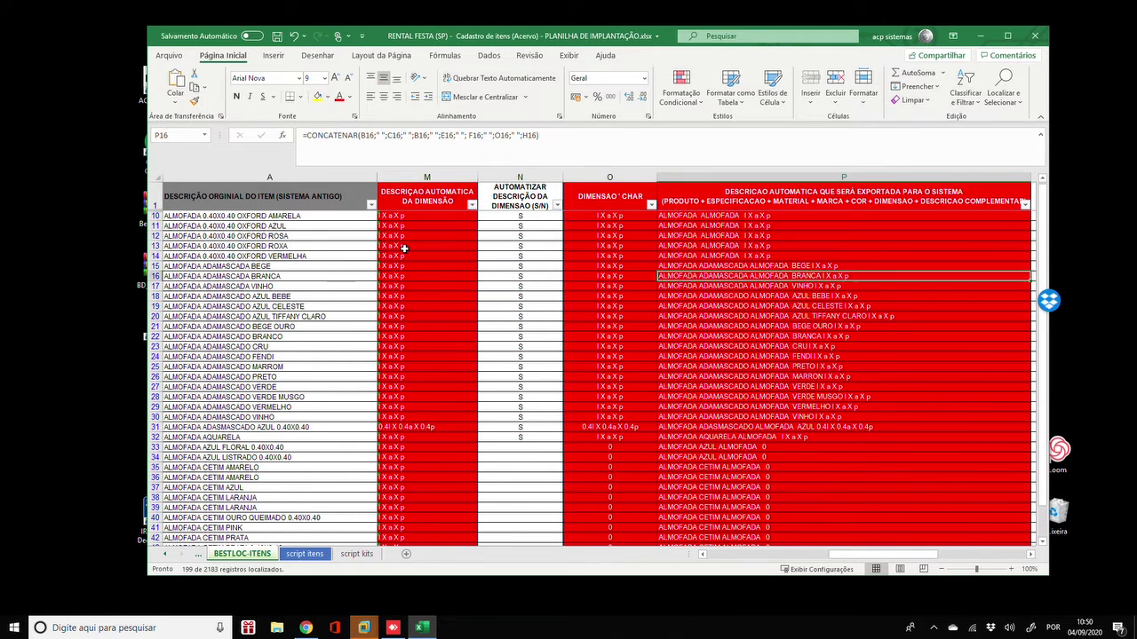
key(Down)
key(Down)
key(Down)
key(Down)
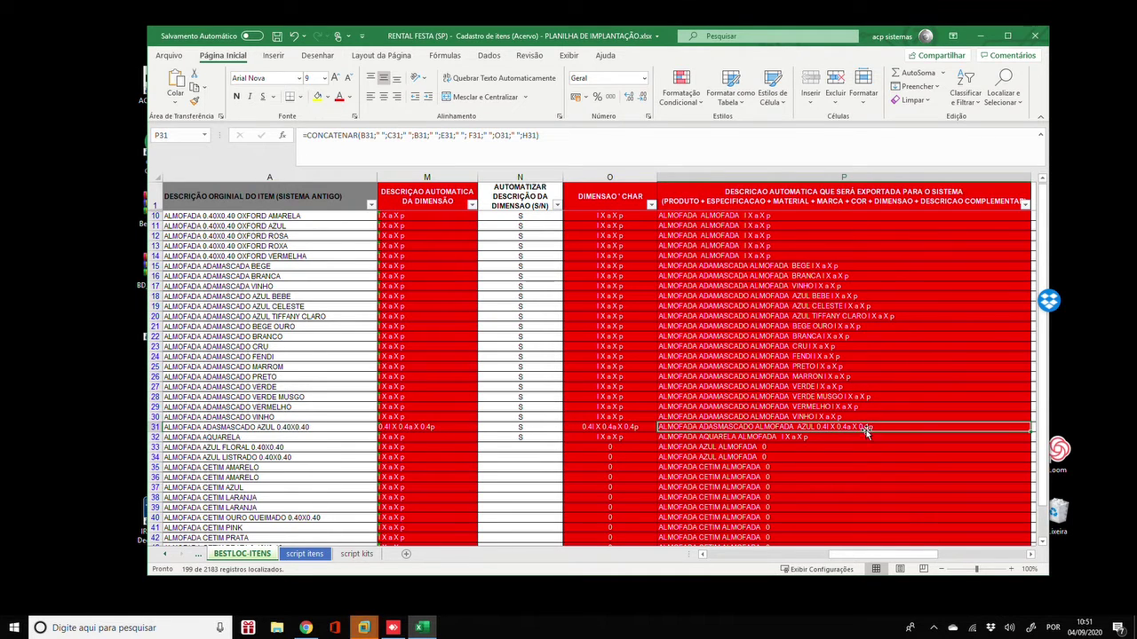
click(857, 327)
click(884, 316)
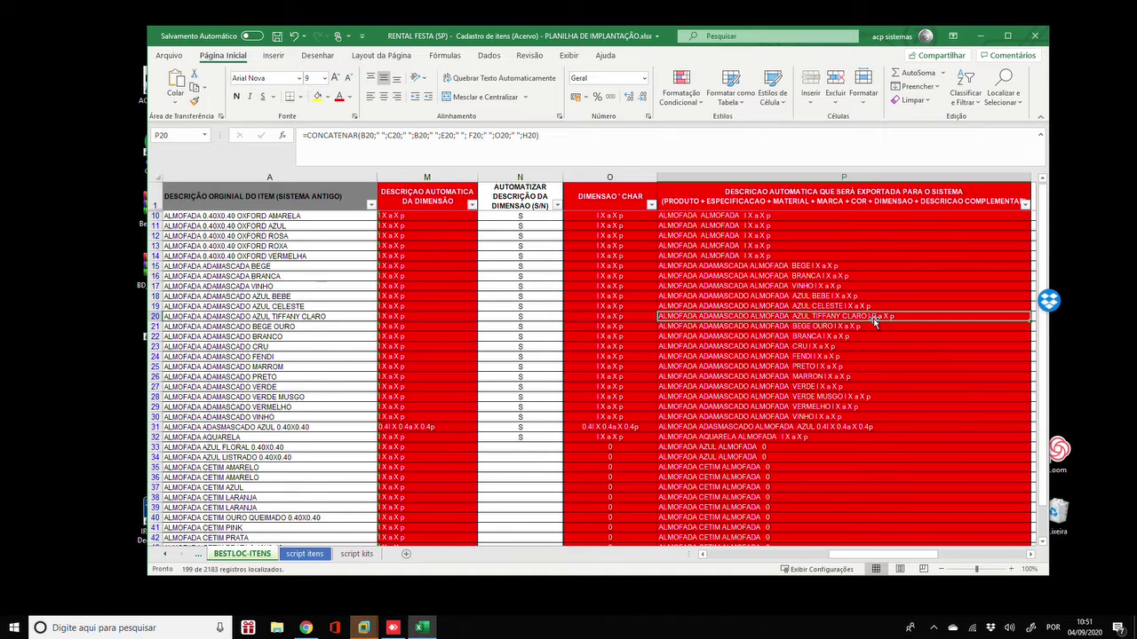
Step: Look back along the ALMOFADA ADAMASCADO AZUL TIFFANY CLARO row from its export description to the MARCA / MODELO column
key(Left)
key(Left)
key(Left)
key(Left)
key(Left)
key(Left)
key(Left)
key(Left)
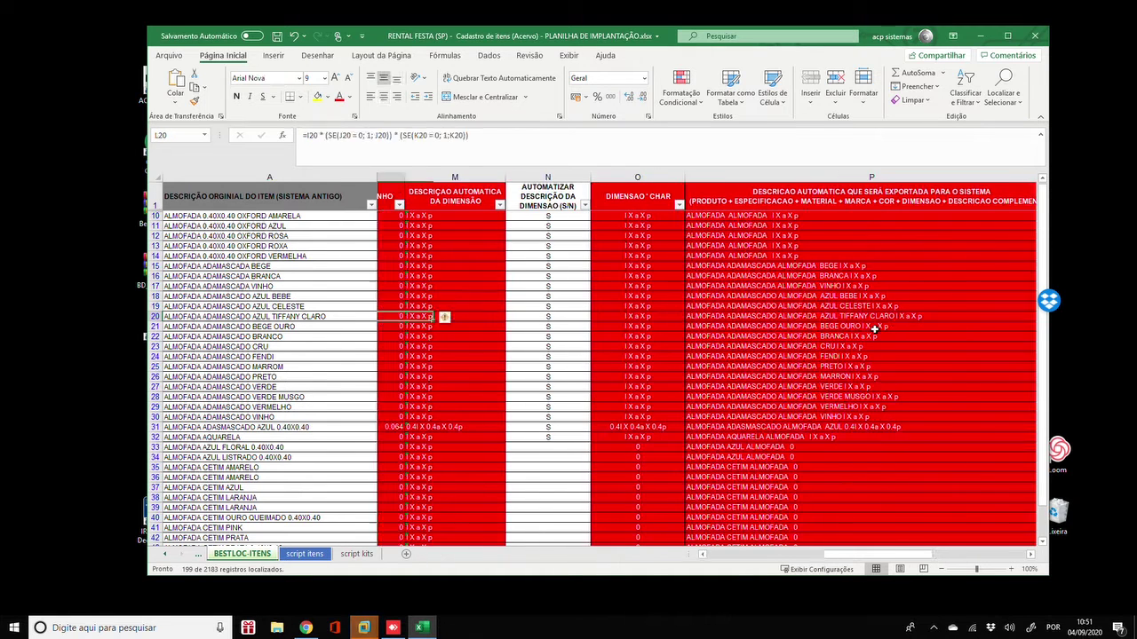
key(Left)
key(Left)
key(Left)
key(Left)
key(Left)
key(Left)
key(Left)
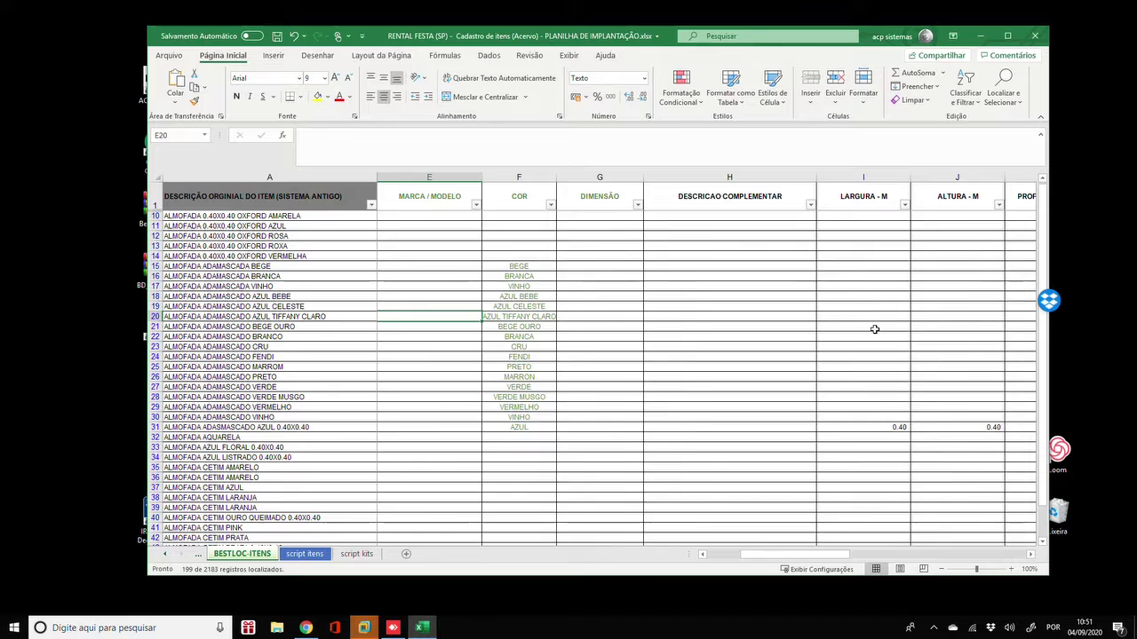
Step: Look across the ALMOFADA ADAMASCADO AZUL TIFFANY CLARO row from its product details out to the red automatic formula columns
key(Right)
key(Right)
key(Right)
key(Right)
key(Right)
key(Right)
key(Right)
key(Right)
key(Right)
key(Right)
key(Right)
key(Right)
key(Right)
key(Right)
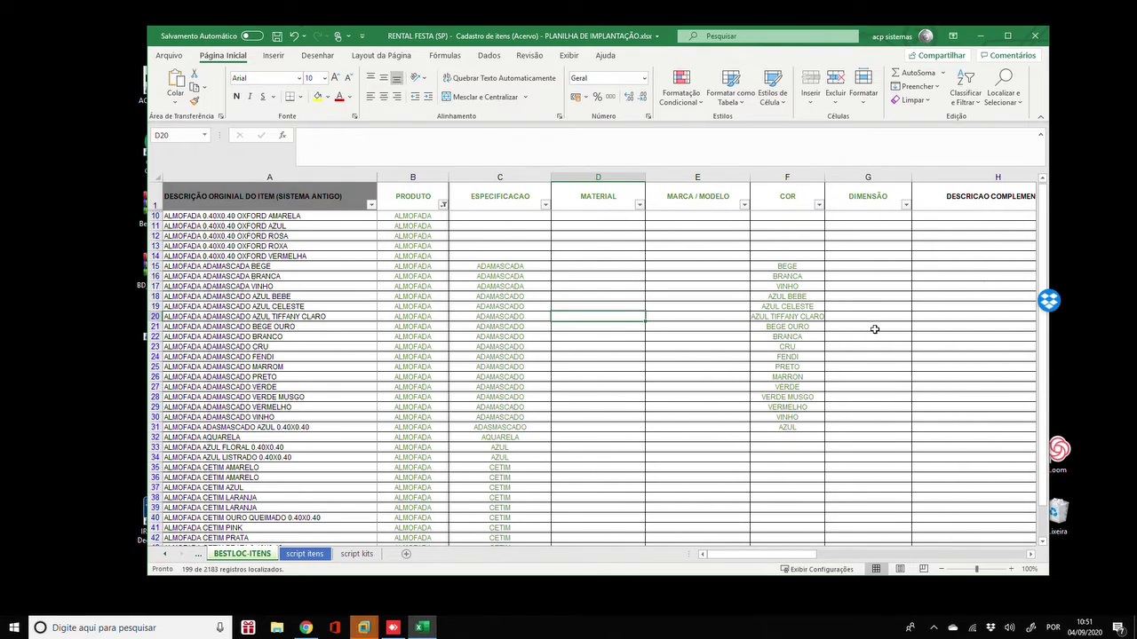
key(Right)
key(Right)
key(Right)
Step: Review the AZUL TIFFANY CLARO row from the formula columns back through LARGURA, ALTURA and PROFUNDIDADE to the original description
key(Left)
key(Left)
key(Left)
key(Left)
key(Left)
key(Left)
key(Left)
key(Left)
key(Left)
key(Left)
key(Left)
key(Left)
key(Left)
key(Left)
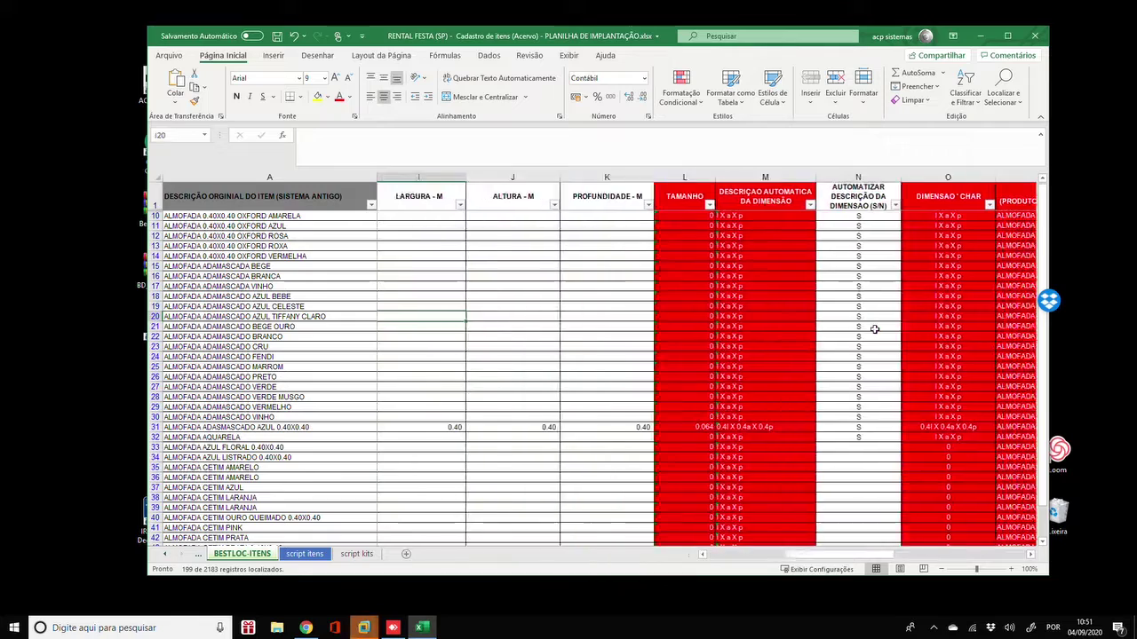
key(Left)
key(Left)
key(Left)
Step: Look down the original item descriptions below ALMOFADA ADAMASCADO AZUL TIFFANY CLARO
key(Down)
key(Down)
key(Down)
key(Down)
key(Down)
key(Down)
key(Down)
key(Down)
key(Down)
key(Down)
key(Down)
key(Down)
key(Down)
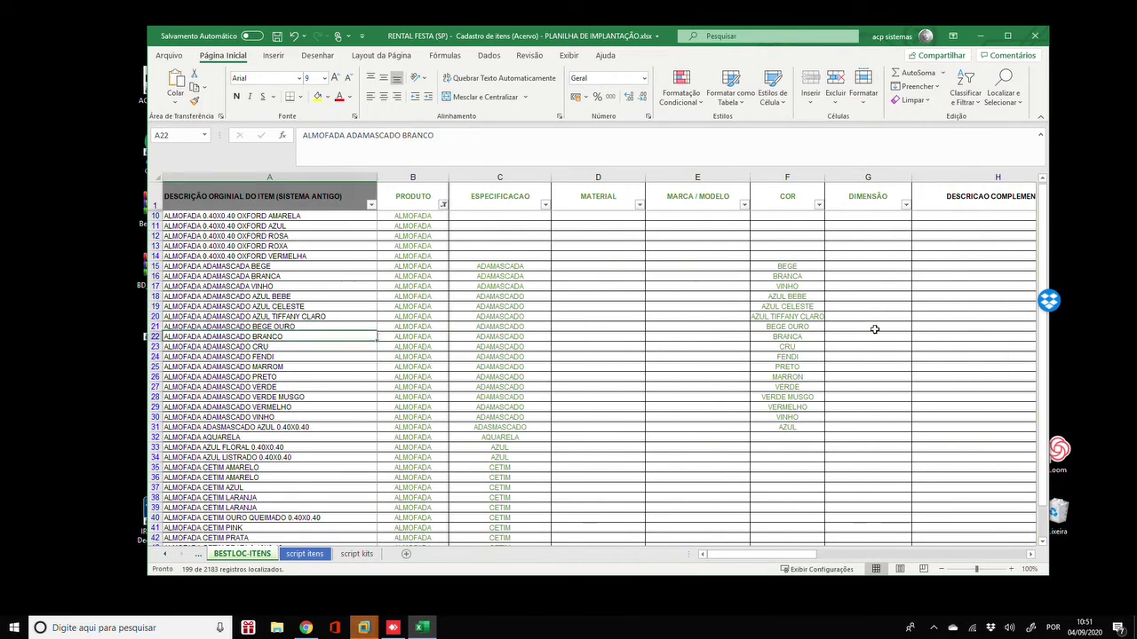
Step: Look down the original ALMOFADA descriptions from ALMOFADA ADAMASCADO BRANCO to the ALMOFADA OXFORD CAFE C/ LEITE row
key(Down)
key(Down)
key(Down)
key(Down)
key(Down)
key(Down)
key(Down)
key(Down)
key(Down)
key(Down)
key(Down)
key(Down)
key(Down)
key(Down)
key(Down)
key(Down)
key(Down)
key(Down)
key(Down)
key(Down)
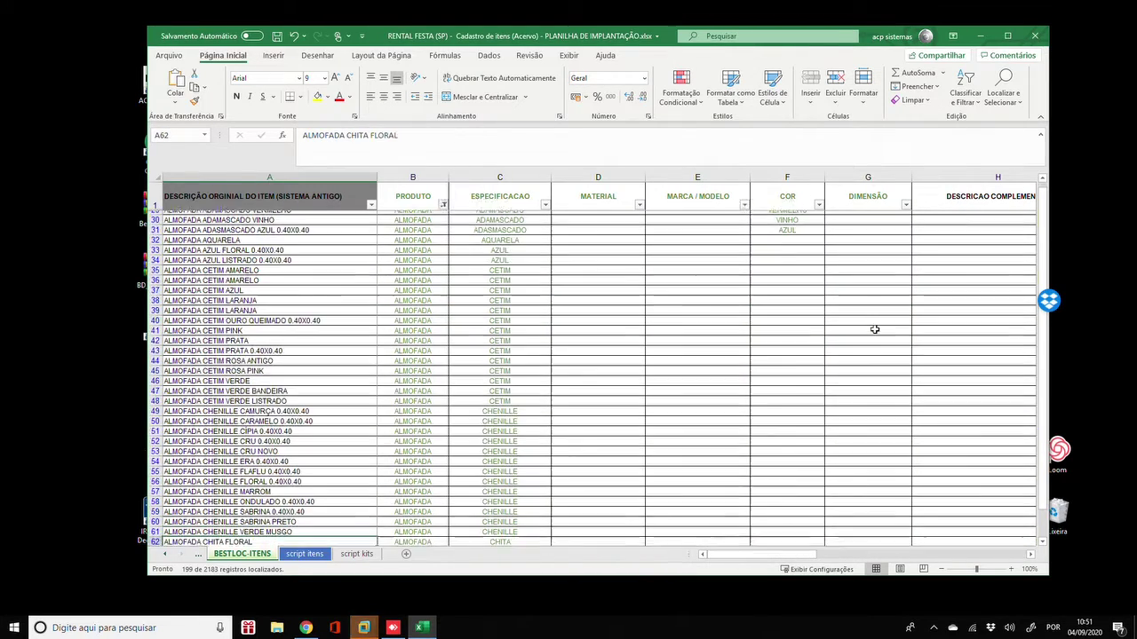
key(Down)
key(Down)
key(Down)
key(Down)
key(Down)
key(Down)
key(Down)
key(Down)
key(Down)
key(Down)
key(Down)
key(Down)
key(Down)
key(Down)
key(Down)
key(Down)
key(Down)
key(Down)
key(Down)
key(Down)
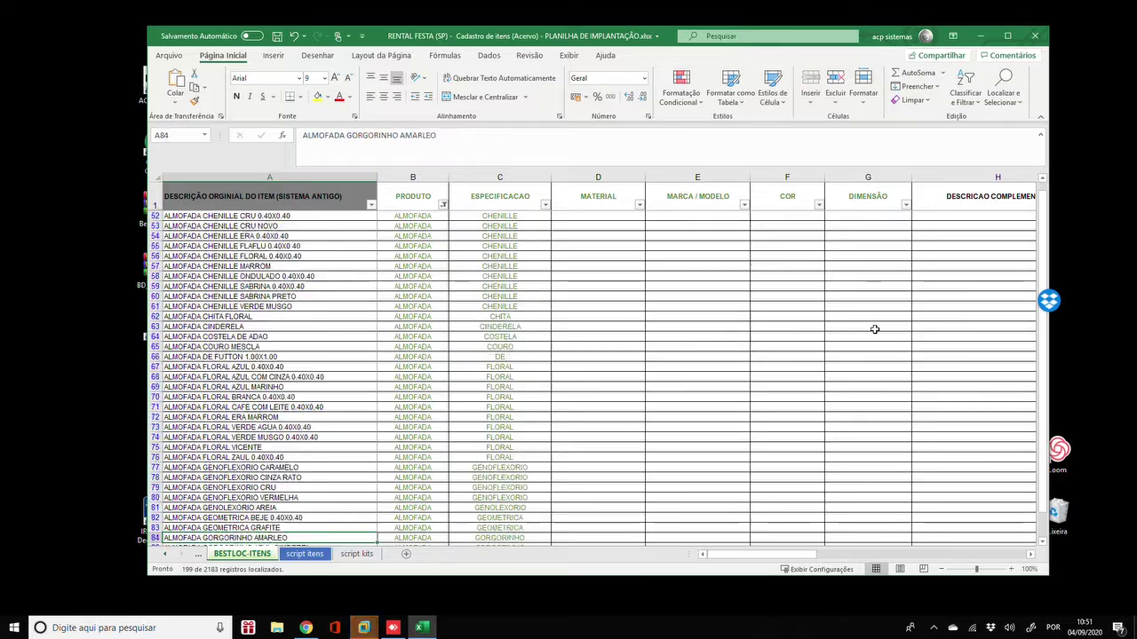
key(Down)
key(Down)
key(Down)
key(Down)
key(Down)
key(Down)
key(Down)
key(Down)
key(Down)
key(Down)
key(Down)
key(Down)
key(Down)
key(Down)
key(Down)
key(Down)
key(Down)
key(Down)
key(Down)
key(Down)
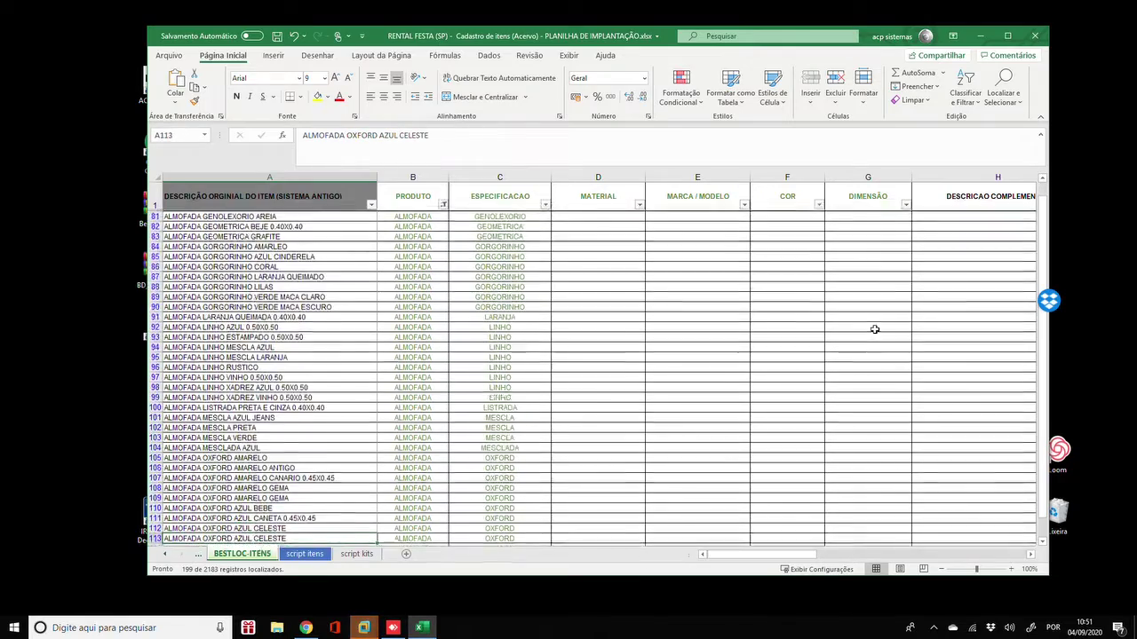
key(Down)
key(Down)
key(Down)
key(Down)
key(Down)
key(Down)
key(Down)
key(Down)
key(Down)
key(Down)
key(Down)
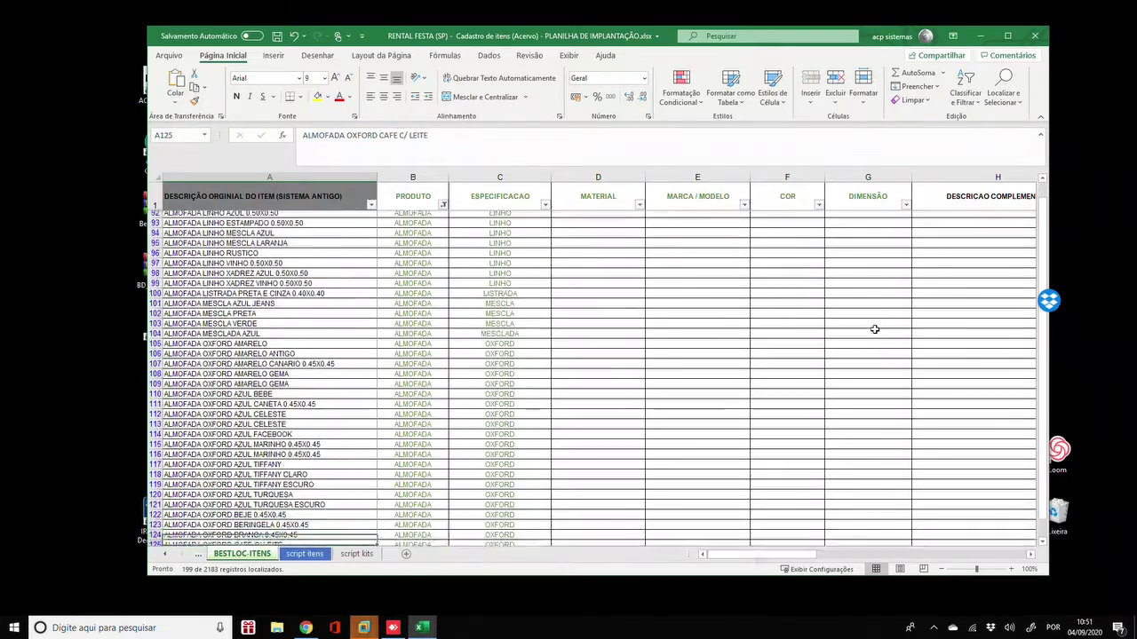
key(Down)
key(Down)
key(Down)
key(Down)
key(Up)
key(Up)
key(Up)
key(Up)
key(Up)
key(Up)
key(Up)
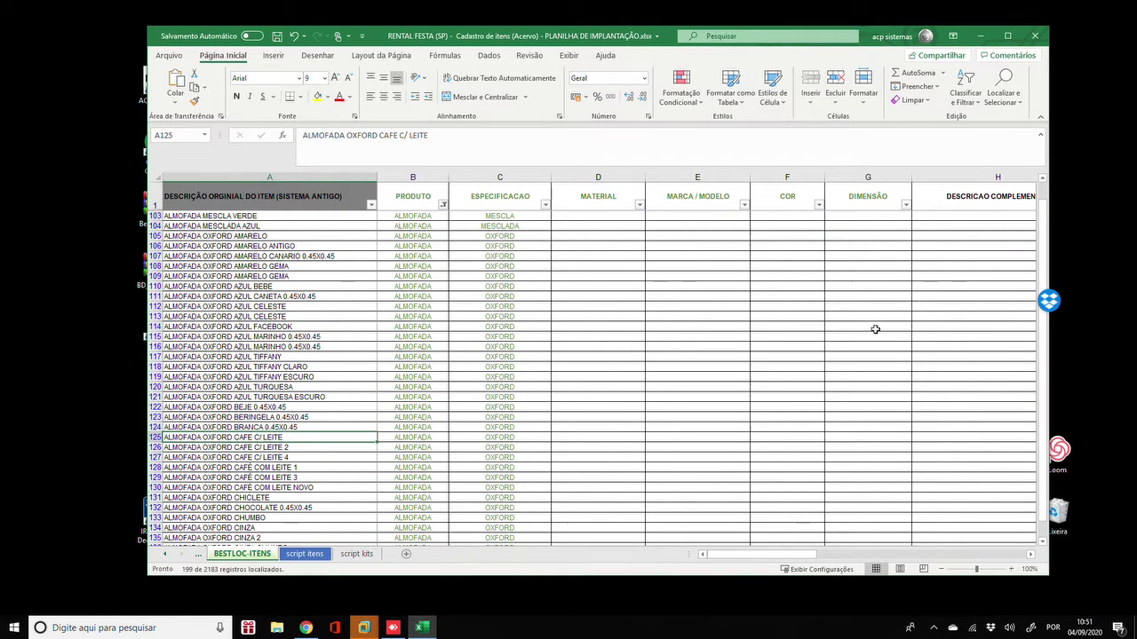
key(Right)
key(Left)
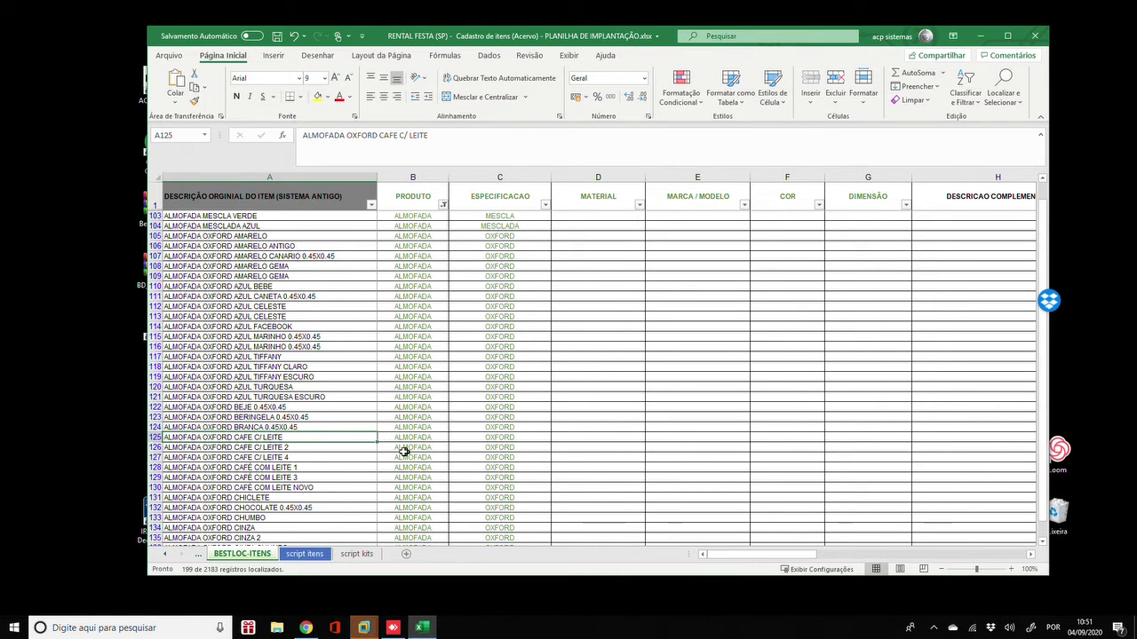
Step: Check the MARCA / MODELO and COR columns for the ALMOFADA OXFORD rows around ALMOFADA OXFORD CAFE C/ LEITE 2
click(290, 447)
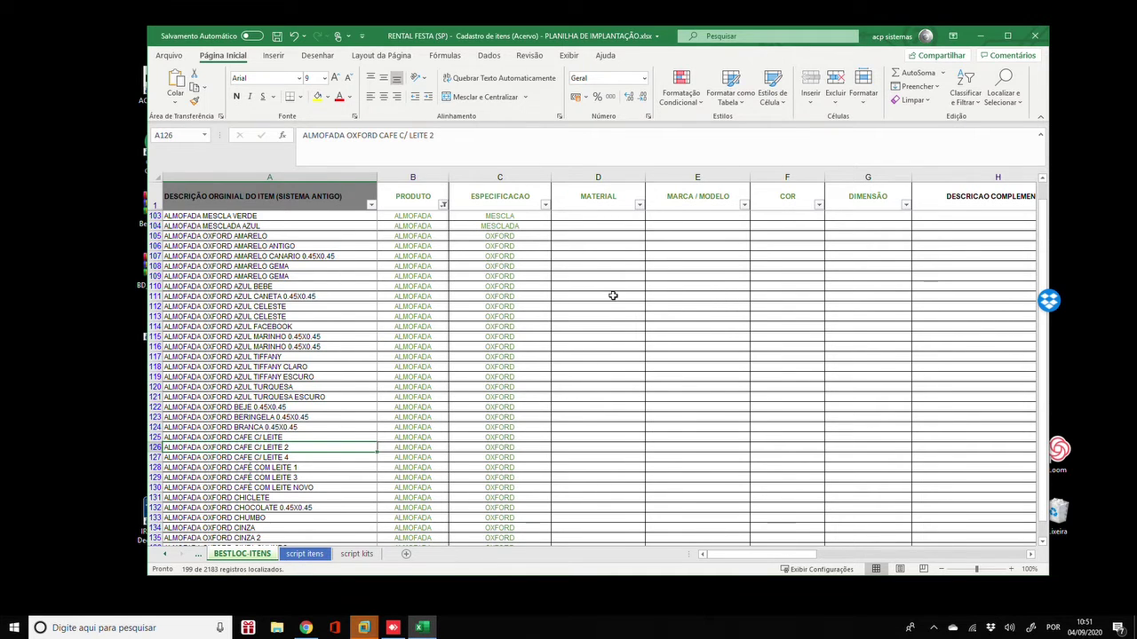
click(713, 219)
click(713, 315)
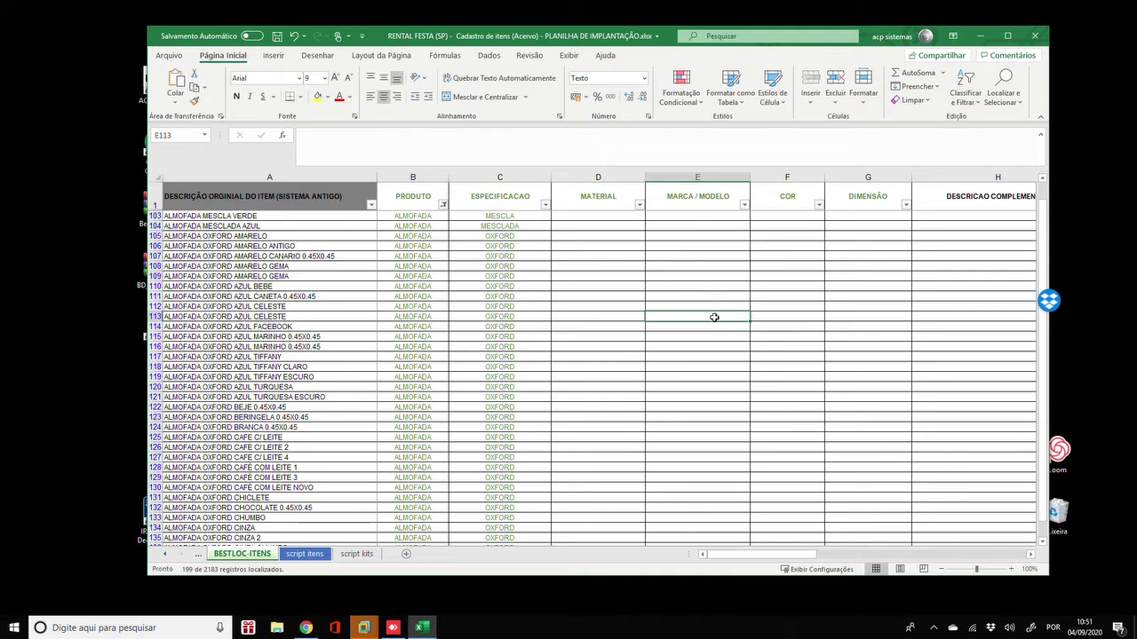
click(787, 376)
click(757, 405)
Step: Look down the original descriptions from ALMOFADA OXFORD CAFE C/ LEITE 4 through the ALMOFADA OXFORD CINZA items
click(312, 459)
key(Down)
key(Down)
key(Down)
key(Down)
key(Down)
key(Down)
key(Down)
key(Down)
key(Down)
key(Down)
key(Down)
key(Down)
key(Down)
key(Down)
key(Down)
key(Down)
key(Down)
key(Down)
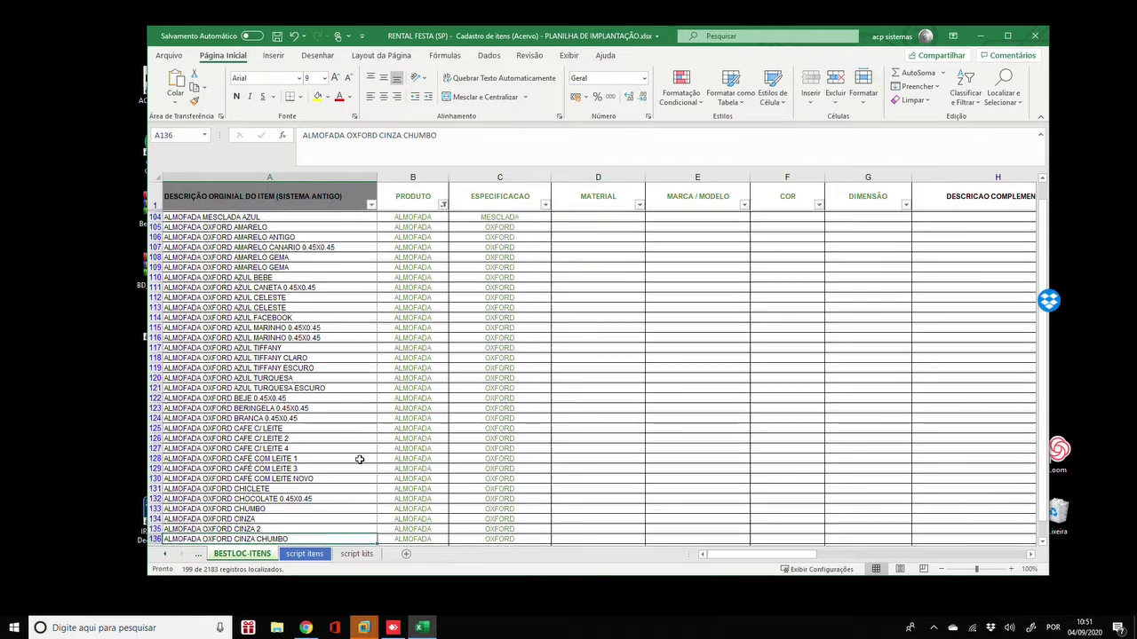
key(Down)
Step: Look back up the original descriptions from the ALMOFADA OXFORD items to ALMOFADA LINHO MESCLA LARANJA
key(Up)
key(Up)
key(Up)
key(Up)
key(Up)
key(Up)
key(Up)
key(Up)
key(Up)
key(Up)
key(Up)
key(Up)
key(Up)
key(Up)
key(Up)
key(Up)
key(Up)
key(Up)
key(Up)
key(Up)
key(Up)
key(Up)
key(Up)
key(Up)
key(Up)
key(Up)
key(Up)
key(Up)
key(Up)
key(Up)
key(Up)
key(Up)
key(Up)
key(Up)
key(Up)
key(Up)
key(Up)
key(Up)
key(Up)
key(Up)
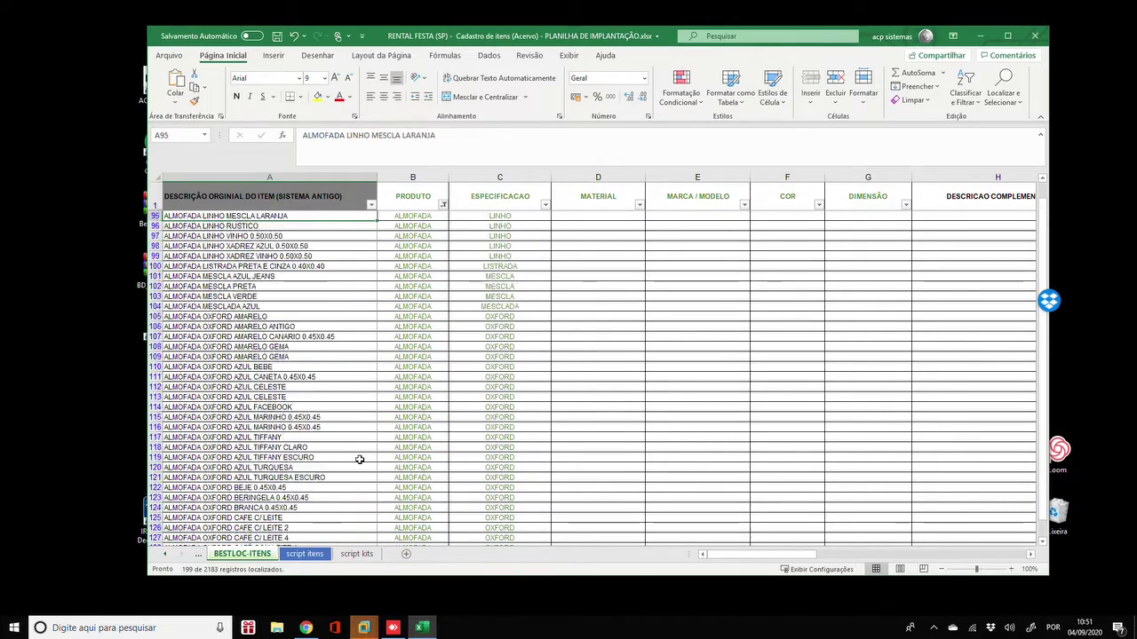
Step: Look back up the original descriptions from ALMOFADA LINHO MESCLA LARANJA to the header row
key(Up)
key(Up)
key(Up)
key(Up)
key(Up)
key(Up)
key(Up)
key(Up)
key(Up)
key(Up)
key(Up)
key(Up)
key(Up)
key(Up)
key(Up)
key(Up)
key(Up)
key(Up)
key(Up)
key(Up)
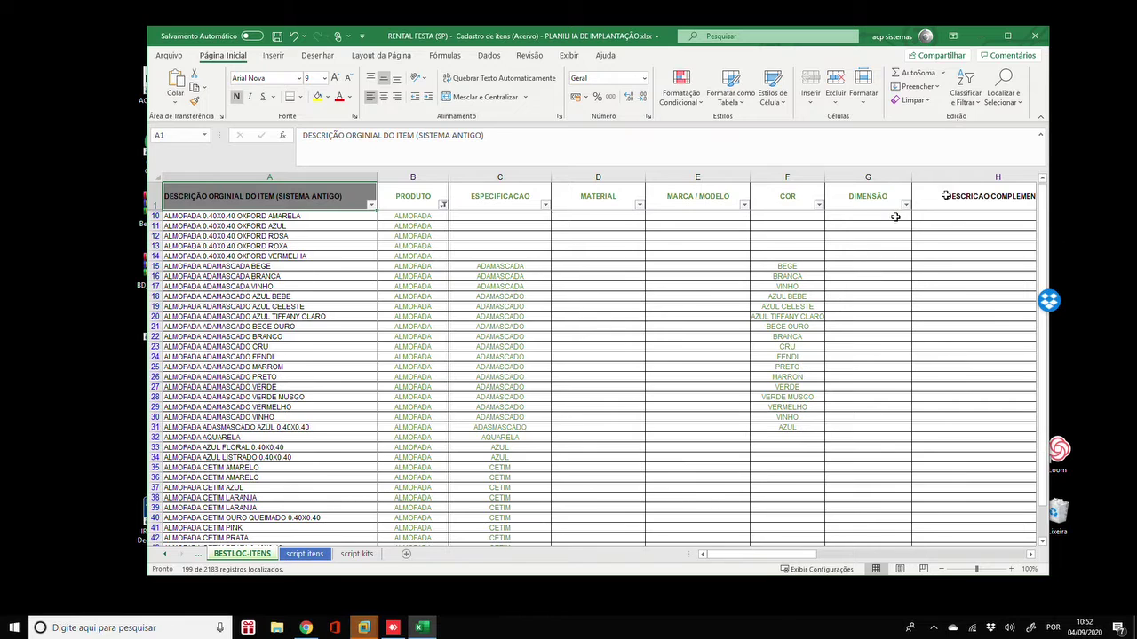
Step: Filter the PRODUTO column to show only BIOMBO
click(443, 205)
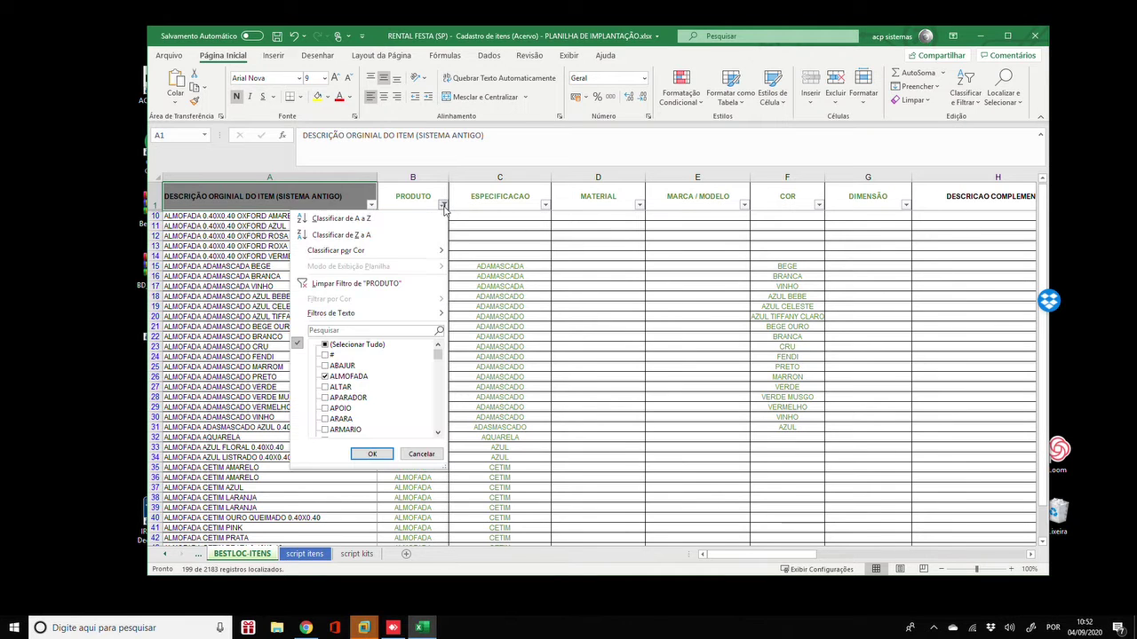
click(328, 347)
scroll(391, 391, down, 8)
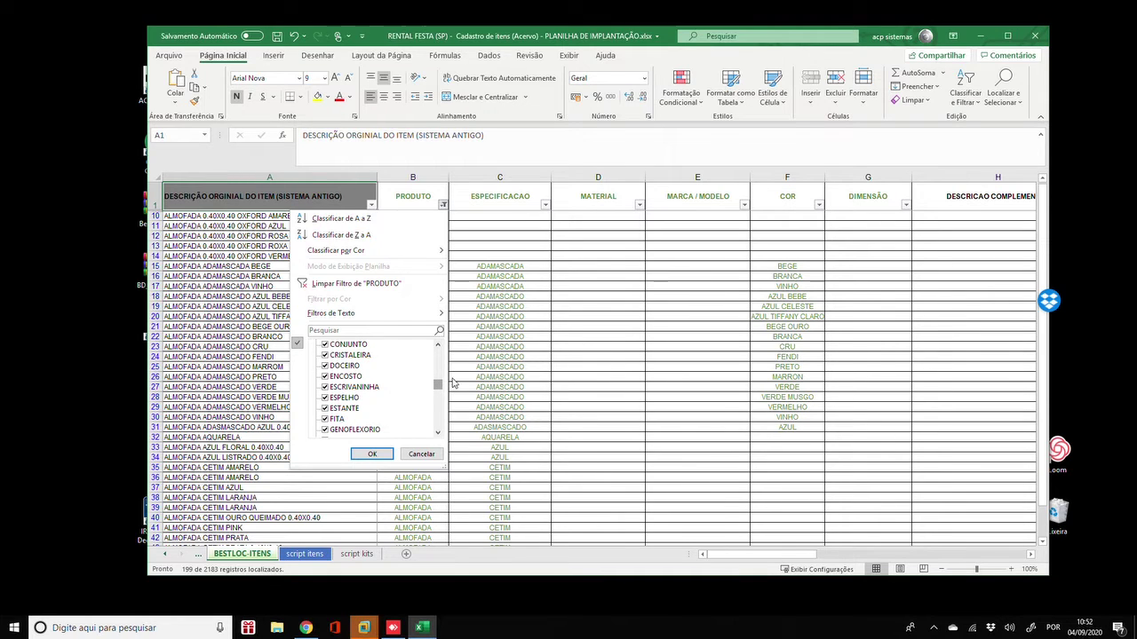
drag(436, 382, 377, 350)
click(325, 346)
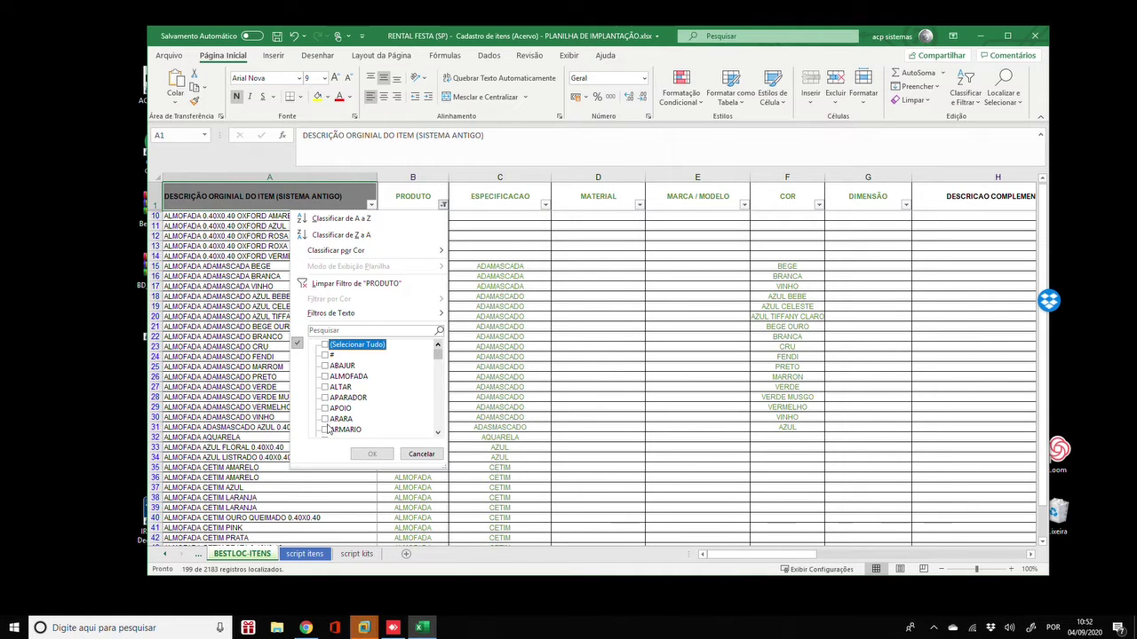
drag(437, 351, 438, 371)
click(321, 409)
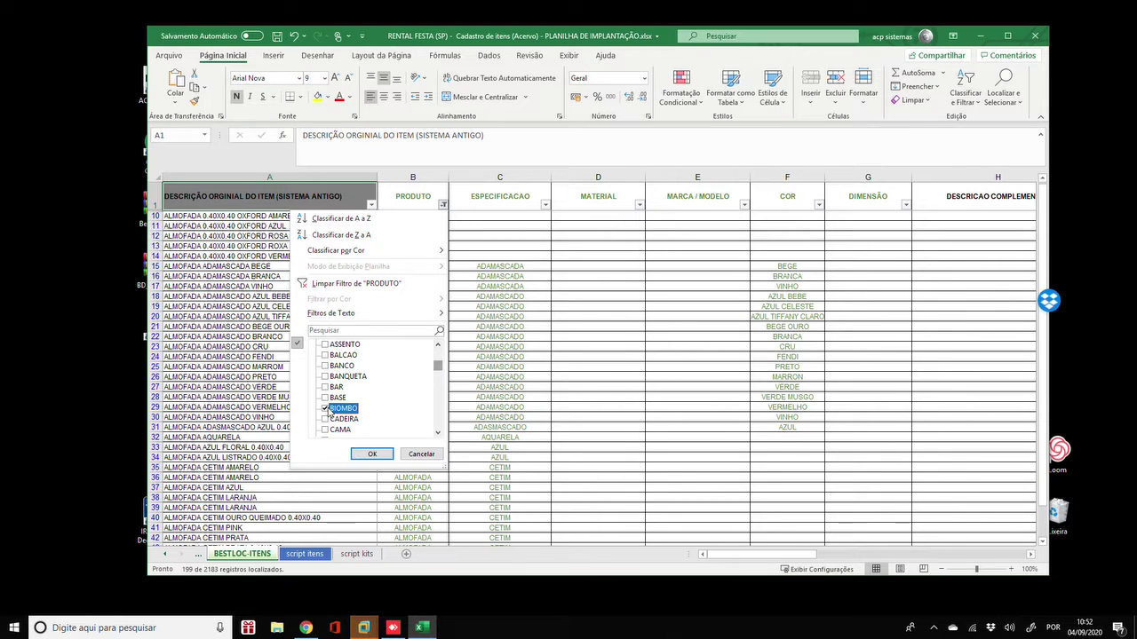
click(372, 453)
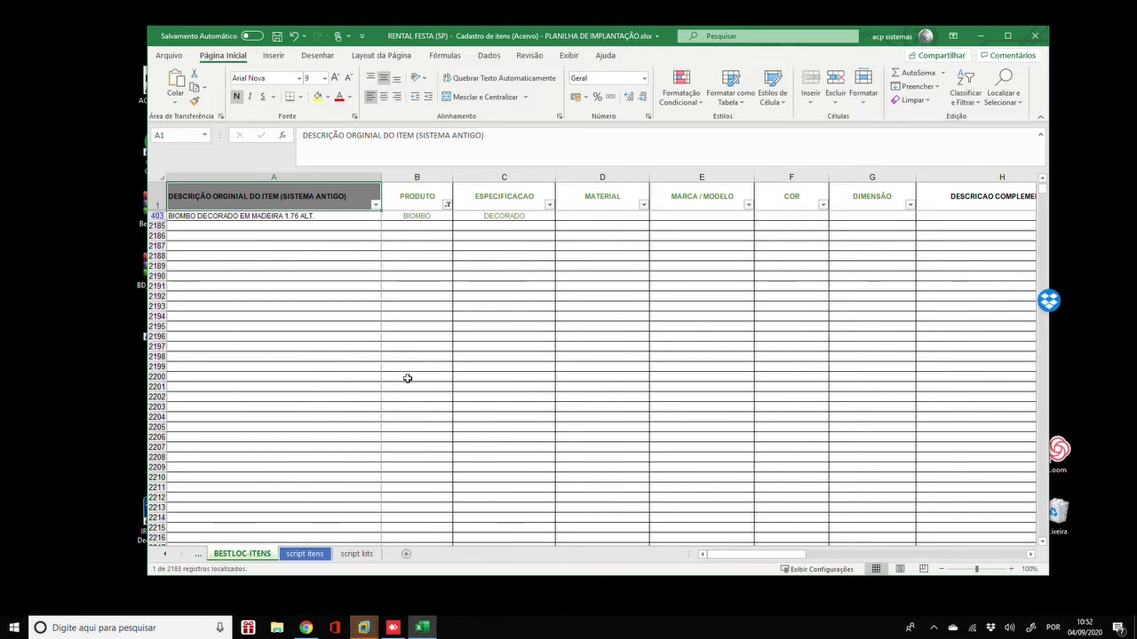
Step: Enter MADEIRA as the MATERIAL of the BIOMBO DECORADO EM MADEIRA 1.76 ALT. item
click(351, 216)
key(Right)
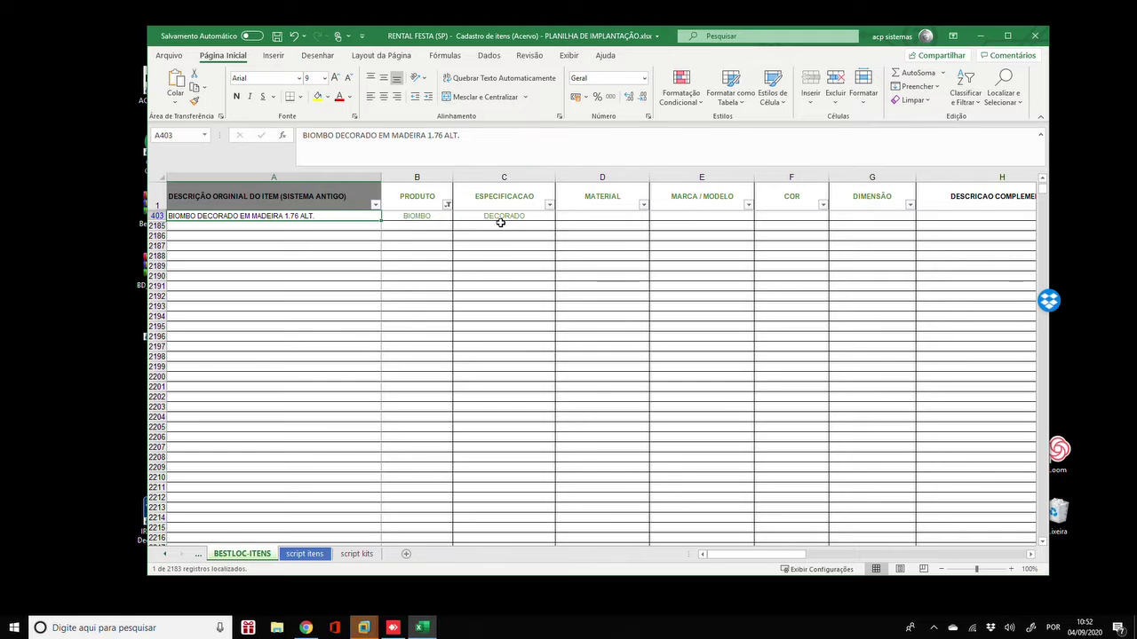
key(Right)
key(Right)
key(Left)
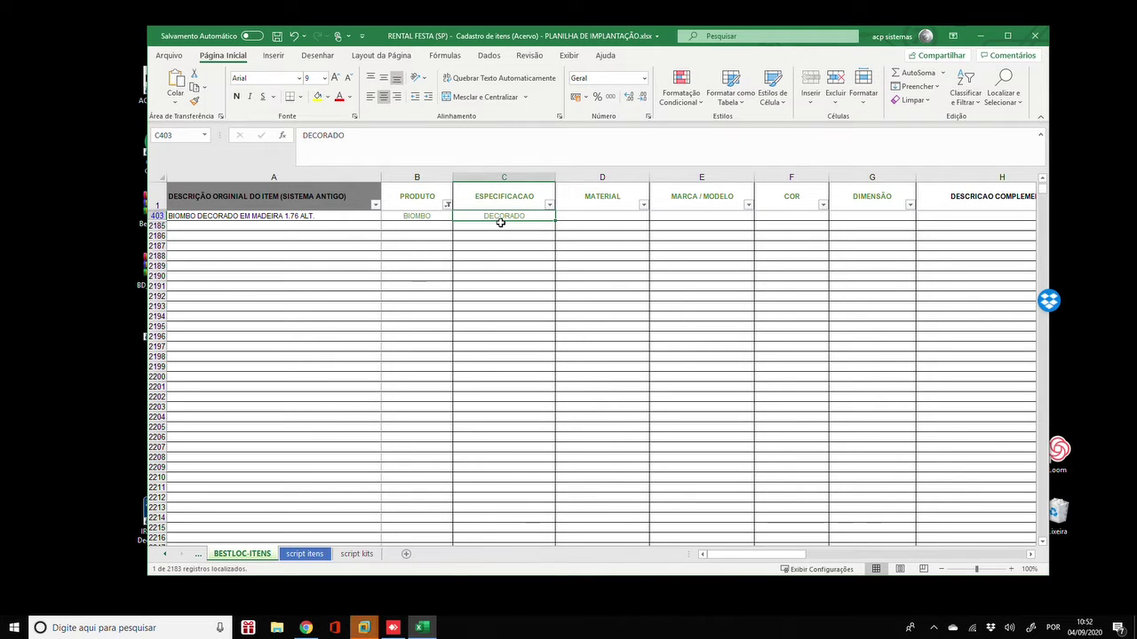
key(Tab)
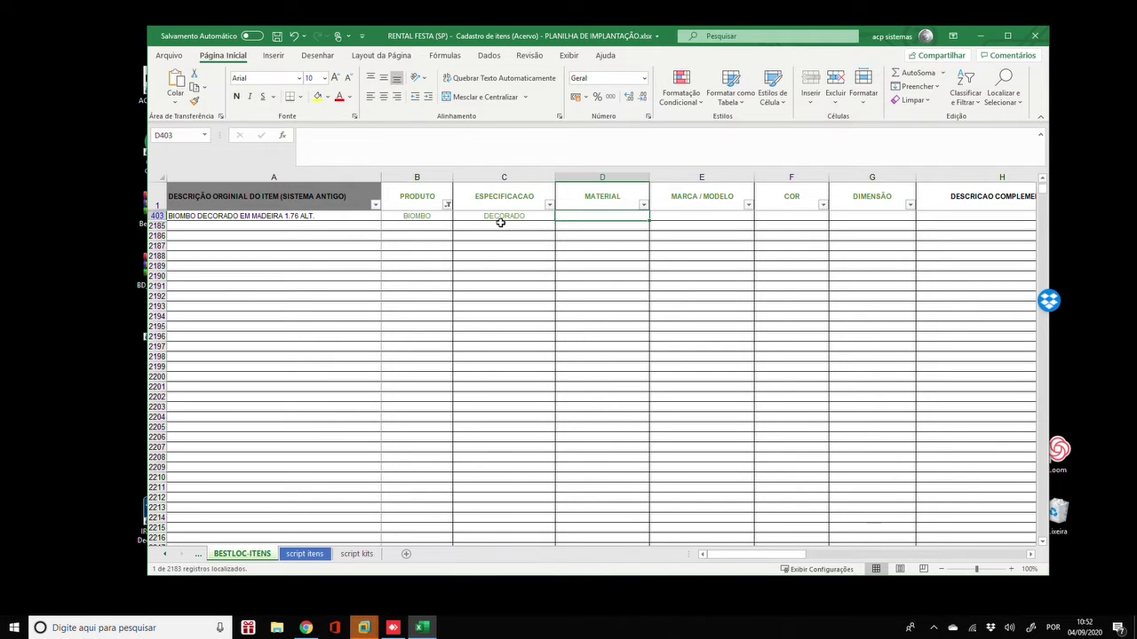
text(MADEIRA)
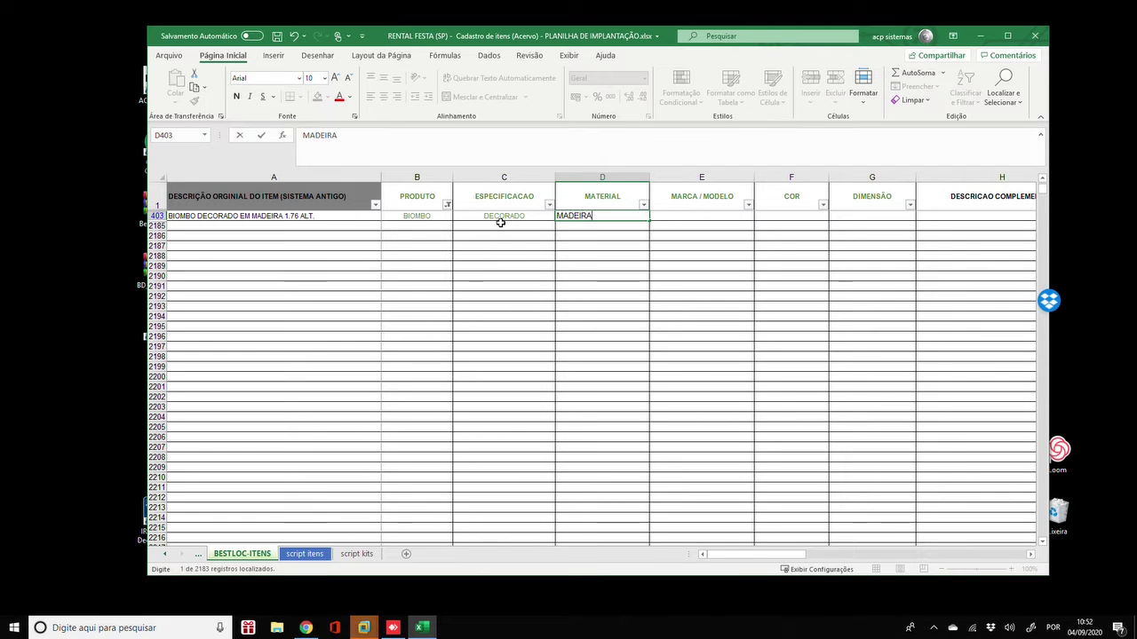
key(Return)
key(Up)
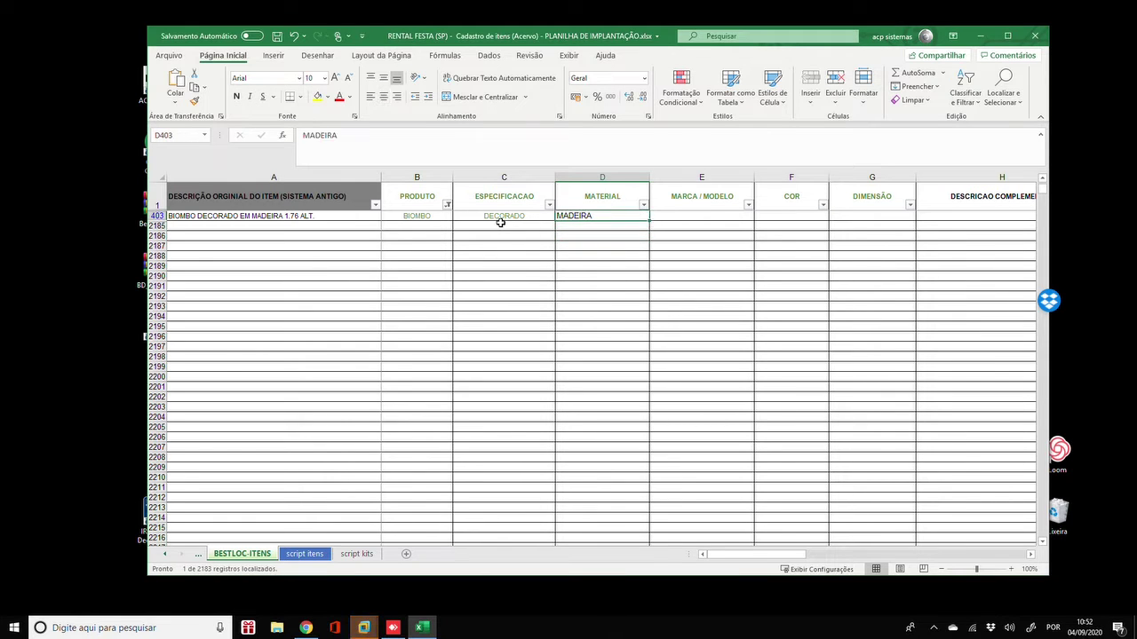
Step: Set the ALTURA - M value of the BIOMBO DECORADO item to 1.76
key(Tab)
key(Tab)
key(Tab)
key(Tab)
key(Tab)
key(Tab)
key(Tab)
key(Tab)
key(Left)
key(Left)
key(Left)
key(Left)
key(Left)
key(Tab)
key(Tab)
key(Tab)
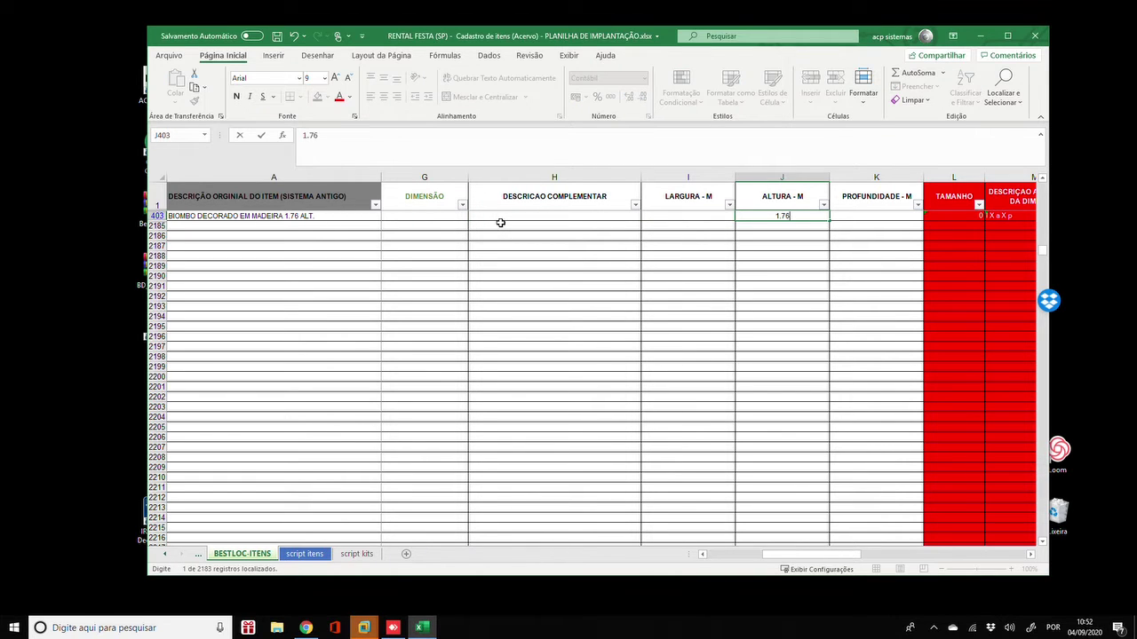
key(Return)
key(Up)
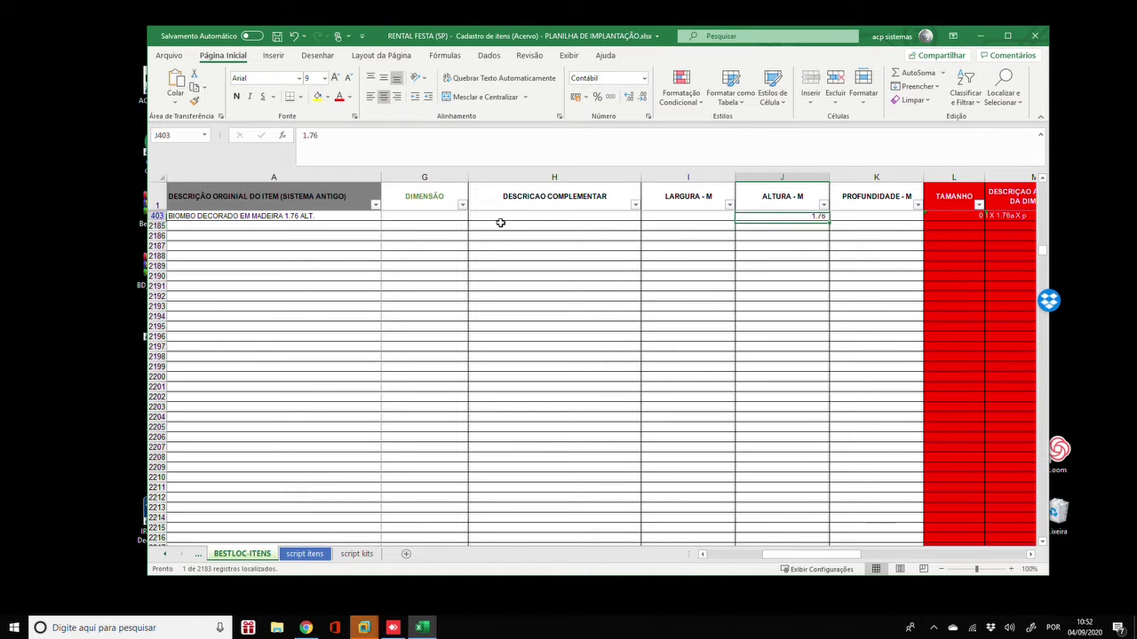
Step: Leave LARGURA and PROFUNDIDADE empty for the BIOMBO item and set AUTOMATIZAR DESCRIÇÃO DA DIMENSAO to S
key(Left)
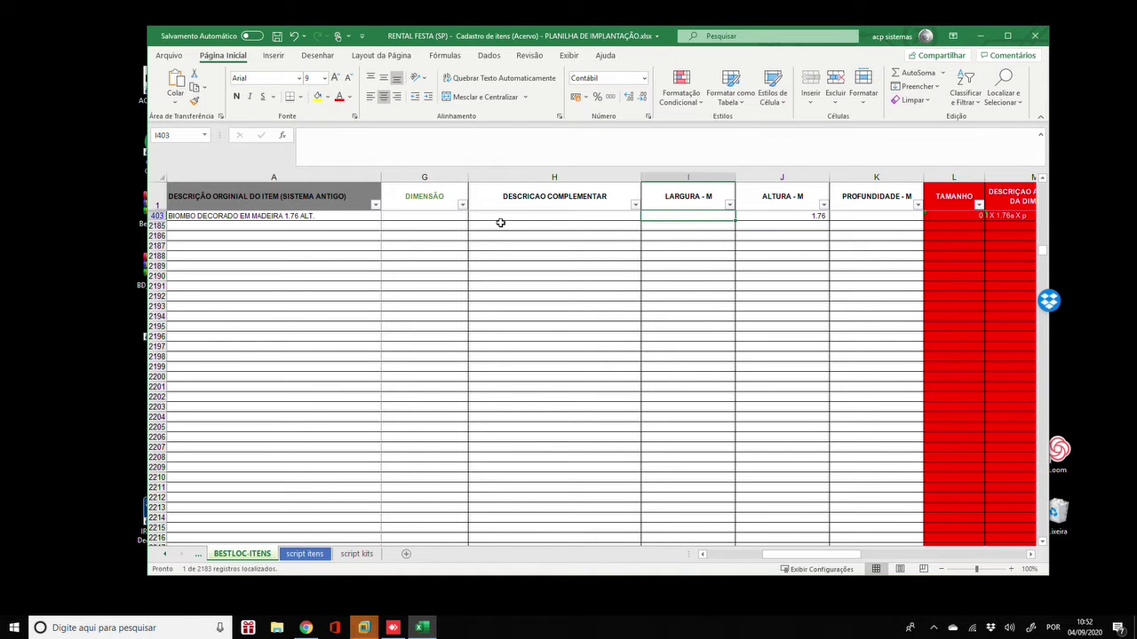
key(Right)
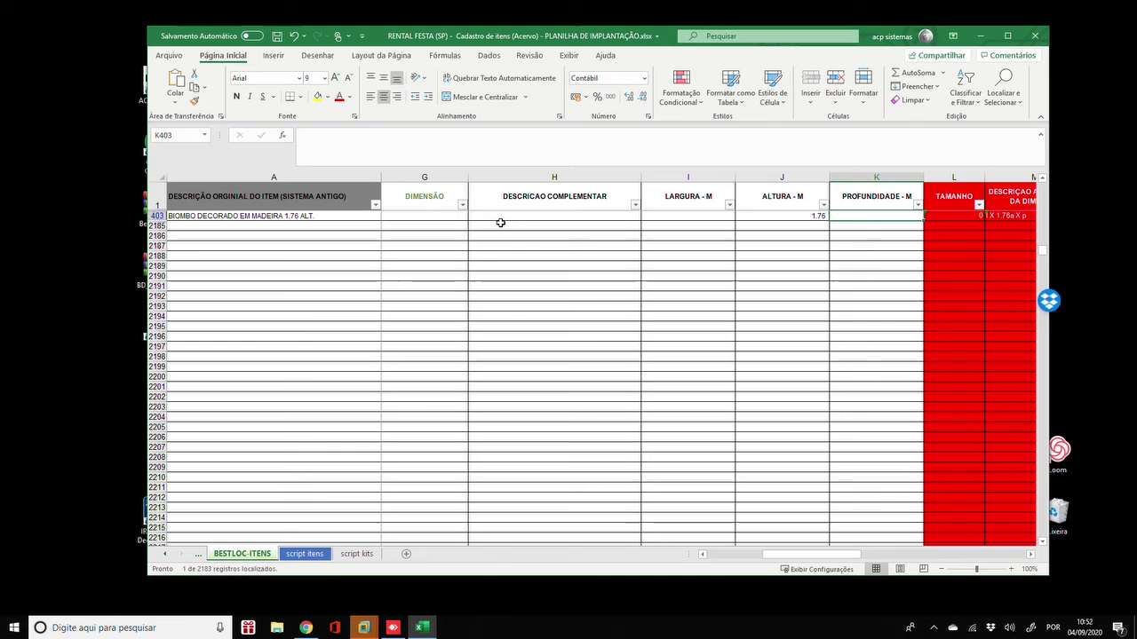
key(Left)
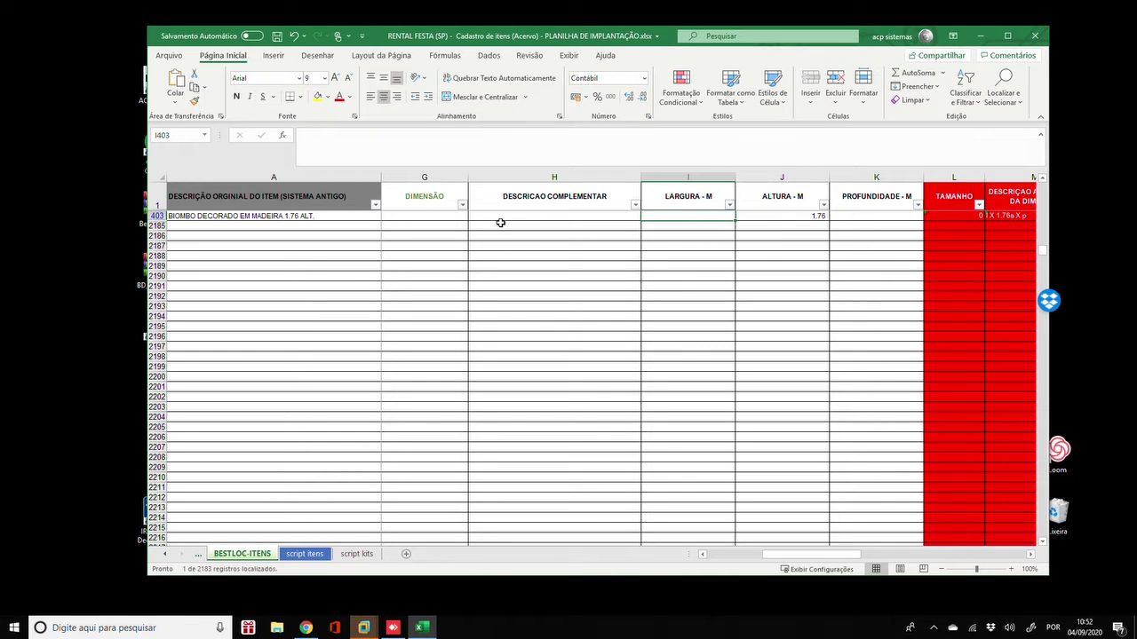
key(Right)
key(Right)
key(Right)
key(Right)
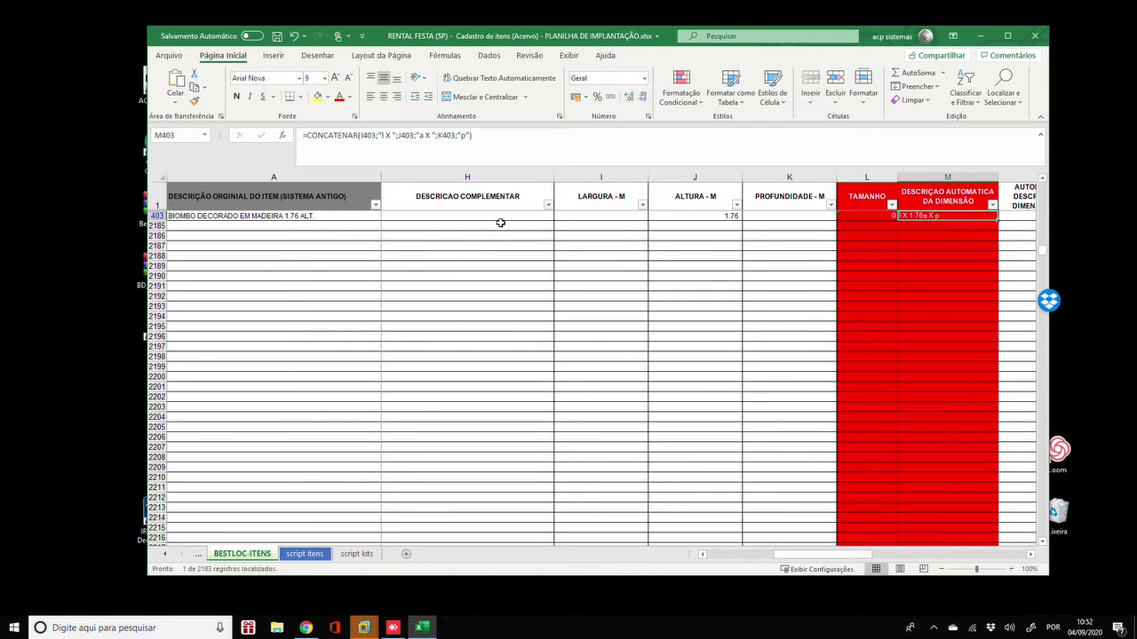
key(Right)
text(s)
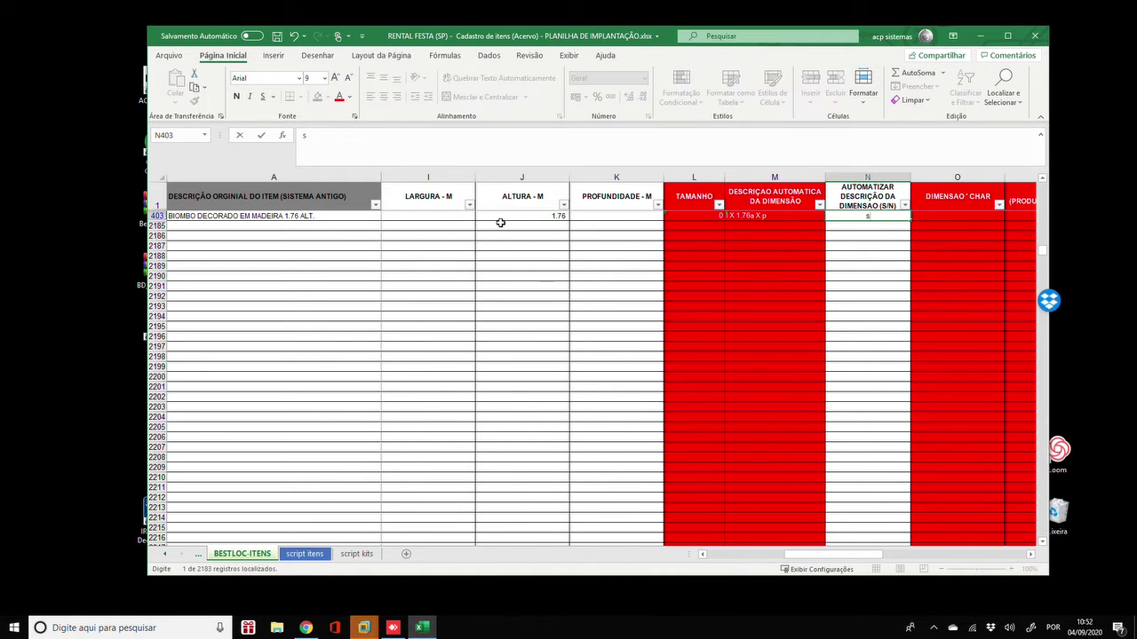
key(Return)
key(Up)
Step: Check the BIOMBO item's automatic dimension, DIMENSAO CHAR and export description cells
key(Right)
key(Left)
key(Left)
key(Right)
key(Right)
key(Right)
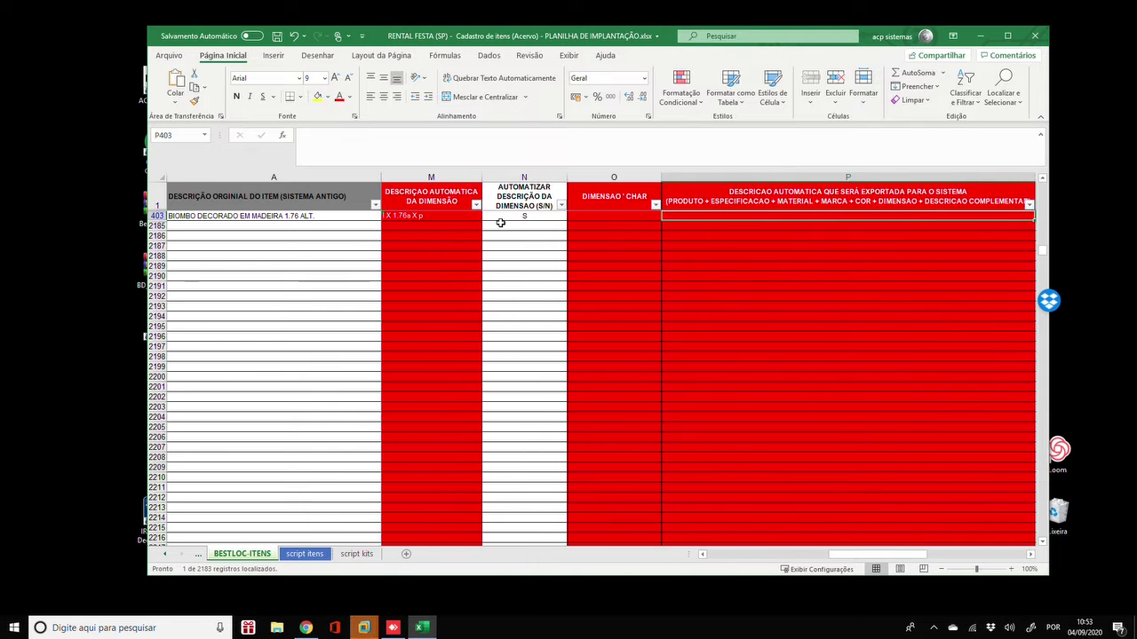
key(Up)
key(Down)
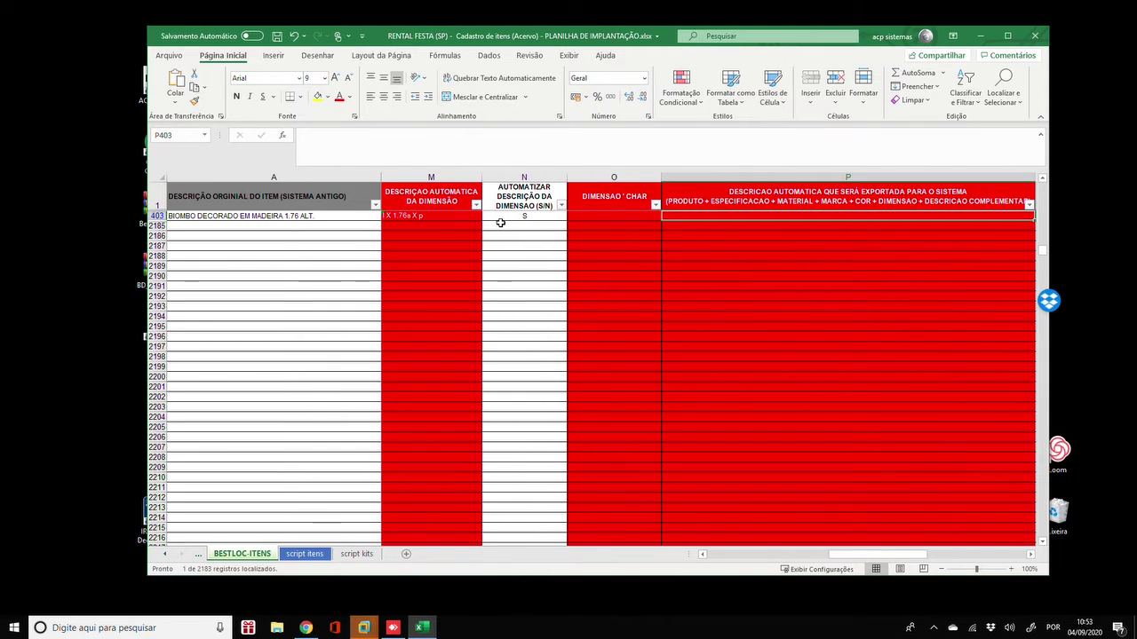
click(377, 206)
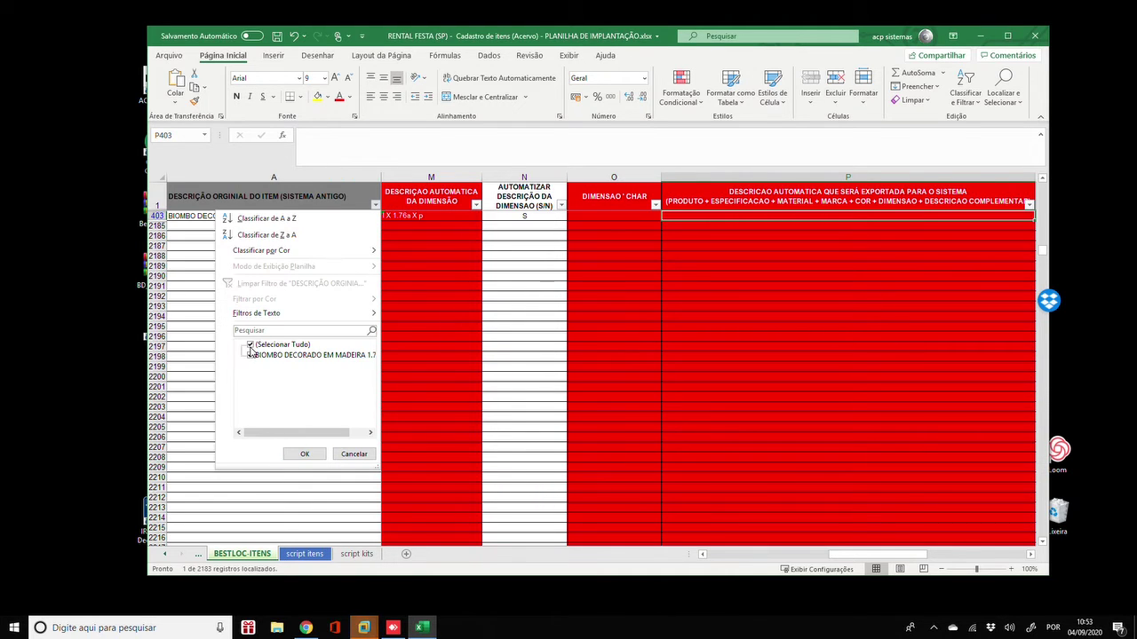
click(251, 356)
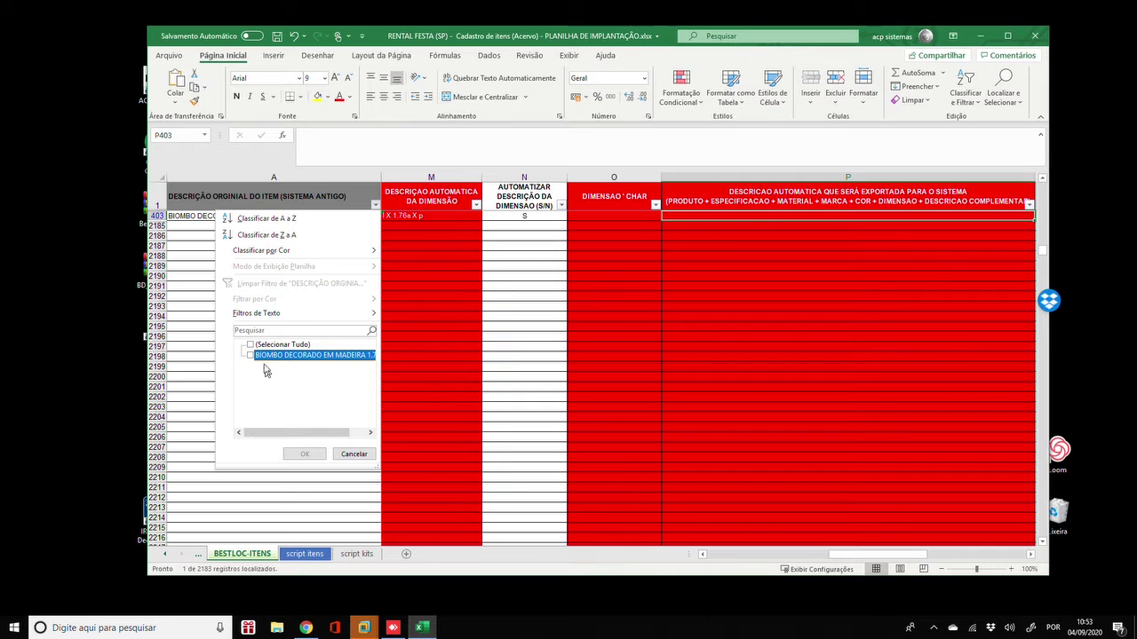
click(251, 345)
click(305, 454)
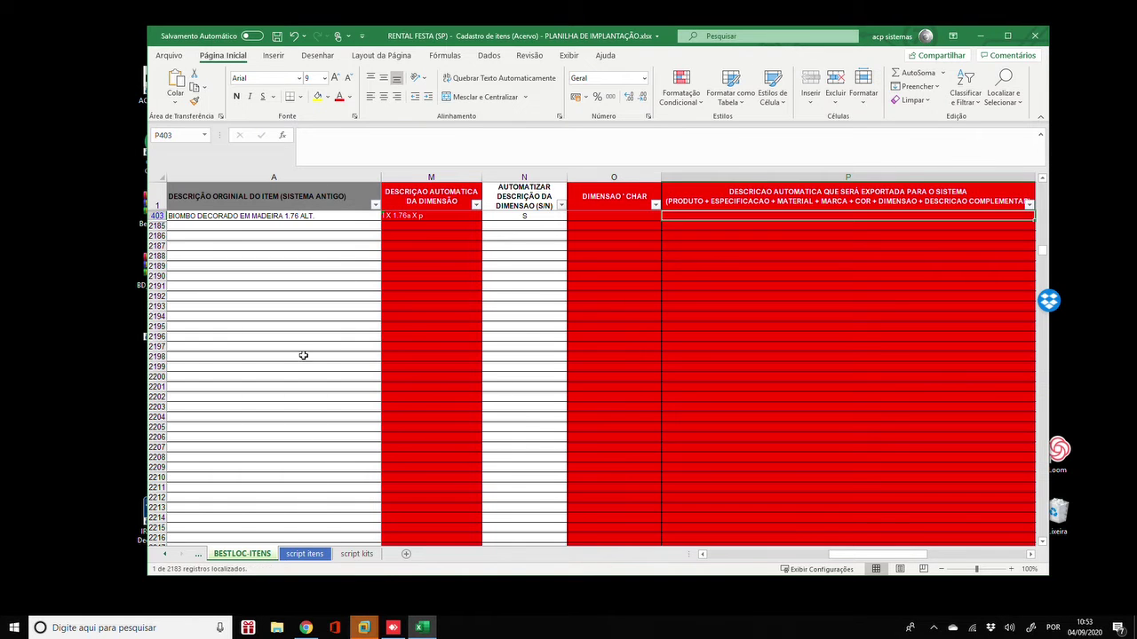
Step: Reset the PRODUTO filter to show all products again
click(431, 199)
key(Left)
key(Left)
key(Left)
key(Left)
key(Left)
key(Left)
key(Left)
key(Left)
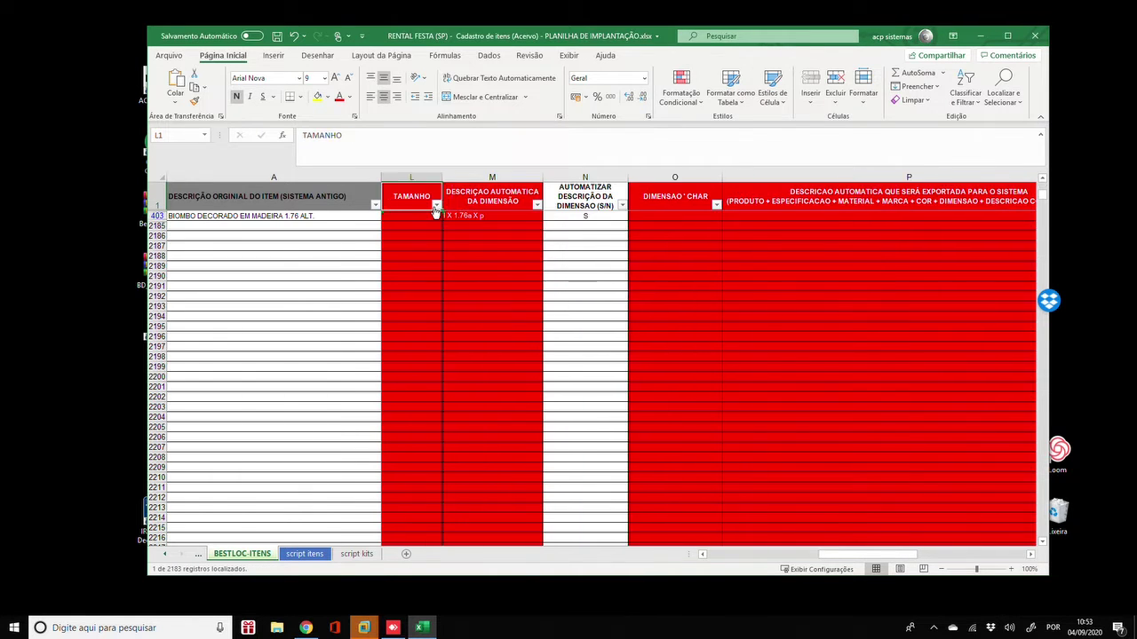
key(Left)
key(Left)
key(Left)
key(Left)
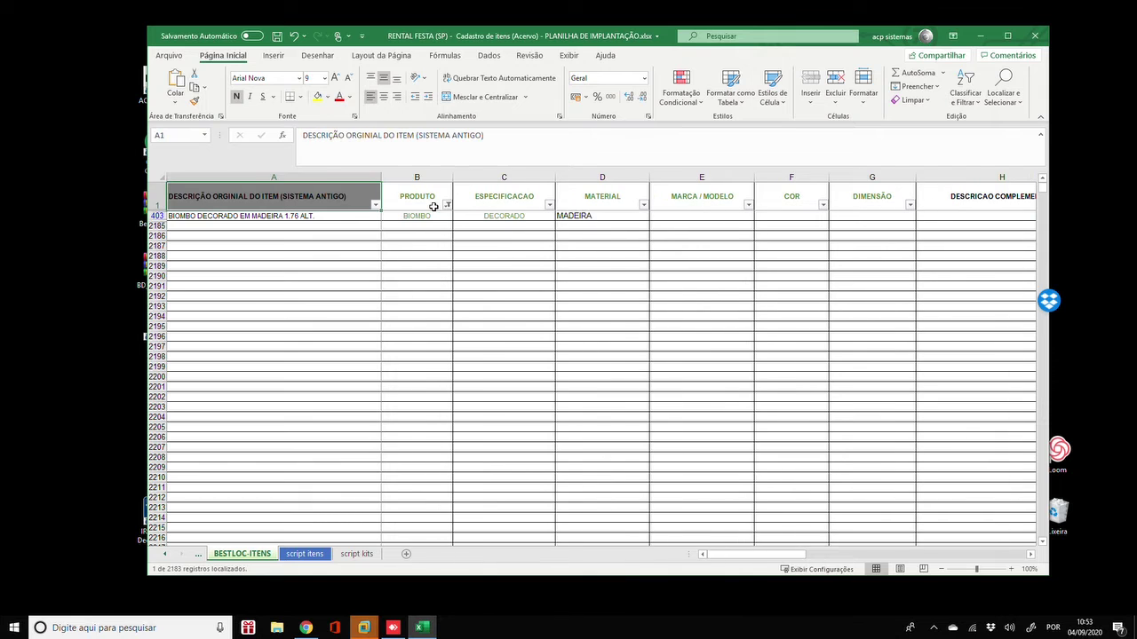
click(446, 205)
click(329, 345)
click(373, 454)
Step: Copy the automatic export description formula from one of the ABAJUR rows
click(776, 224)
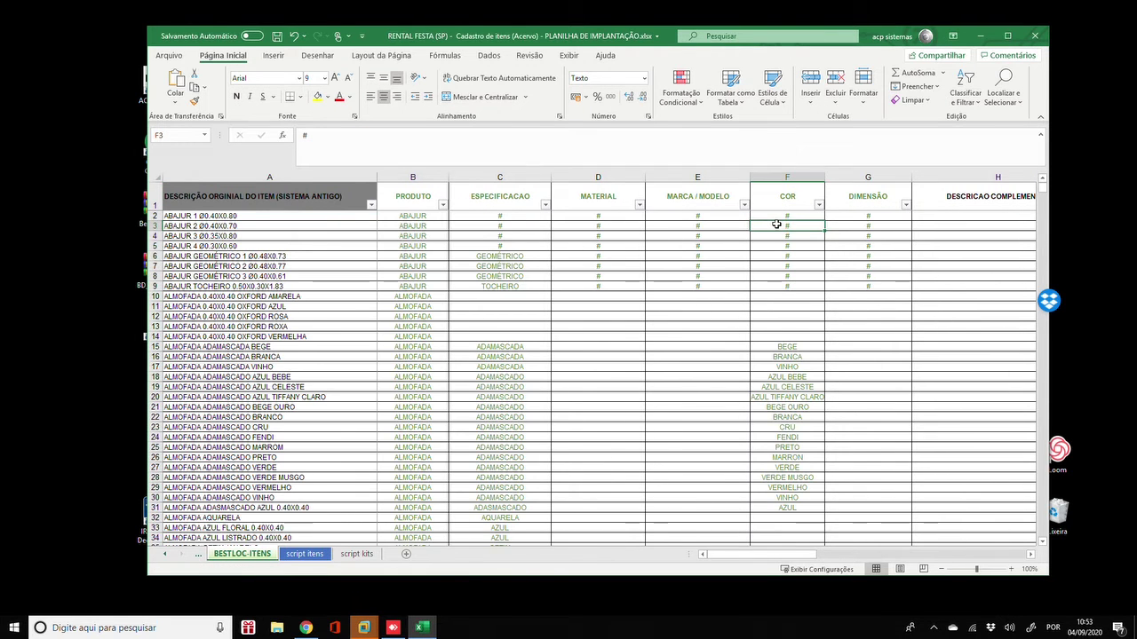
key(Right)
key(Right)
key(Right)
key(Right)
key(Right)
key(Right)
key(Right)
key(Left)
key(Left)
key(Left)
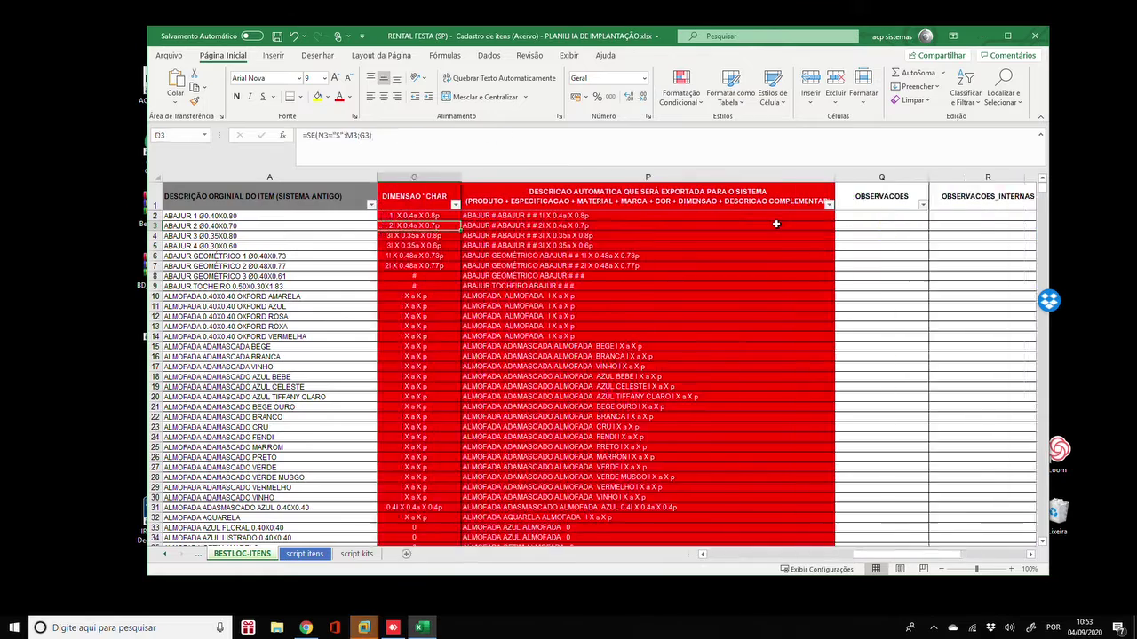
key(Up)
key(ctrl+c)
Step: Paste the export description formula into the BALCAO TAMPO REVESTIDO row and fill it down through the empty cells below
scroll(778, 231, down, 5)
scroll(787, 312, down, 13)
key(Down)
key(Down)
key(Down)
key(Down)
key(Down)
key(Down)
key(Down)
key(Down)
key(Down)
key(Down)
key(Down)
key(Down)
key(Down)
key(Down)
key(Down)
key(Down)
key(Down)
key(Down)
key(Down)
key(Down)
key(Down)
key(Down)
key(Down)
key(Down)
key(Down)
key(Down)
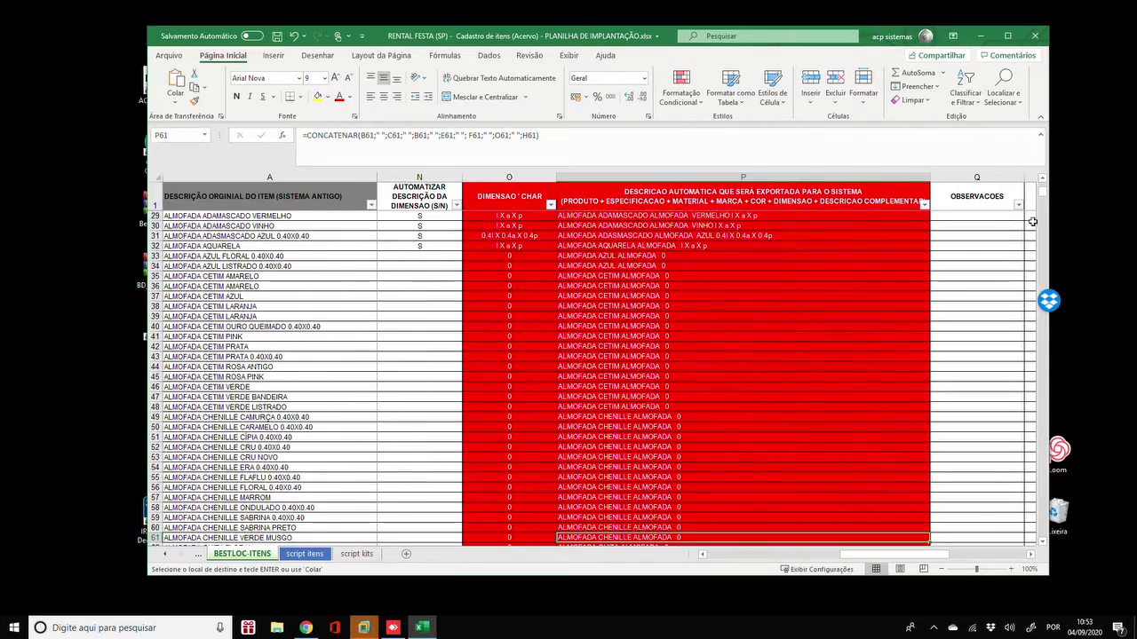
scroll(1042, 507, down, 20)
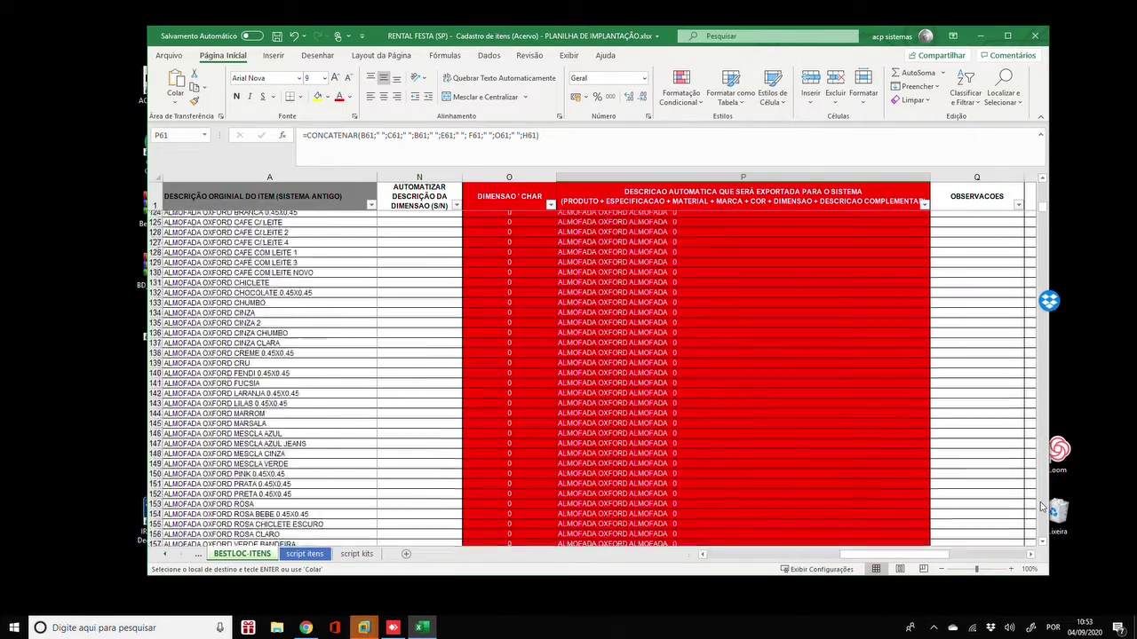
scroll(1042, 507, down, 20)
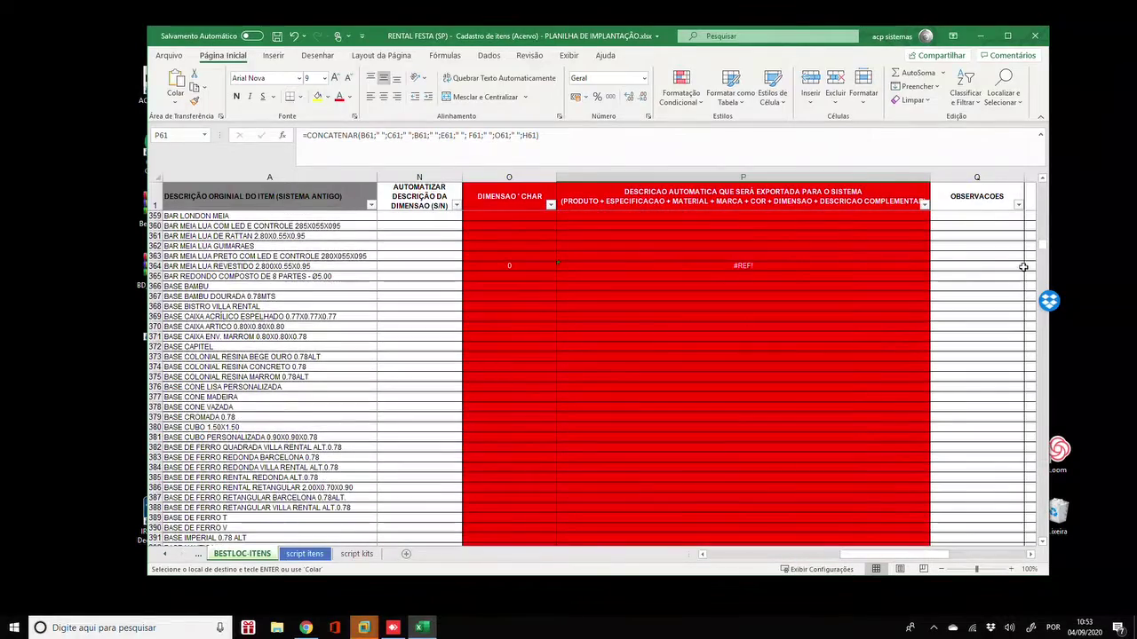
click(1045, 198)
click(780, 288)
scroll(777, 287, up, 8)
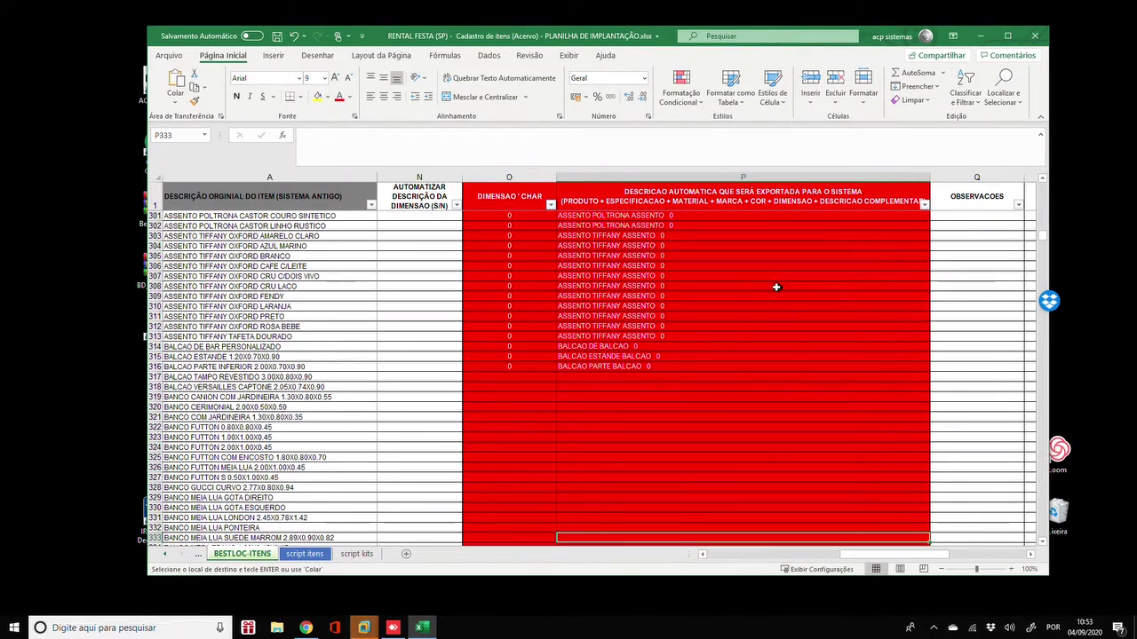
click(663, 376)
key(ctrl+v)
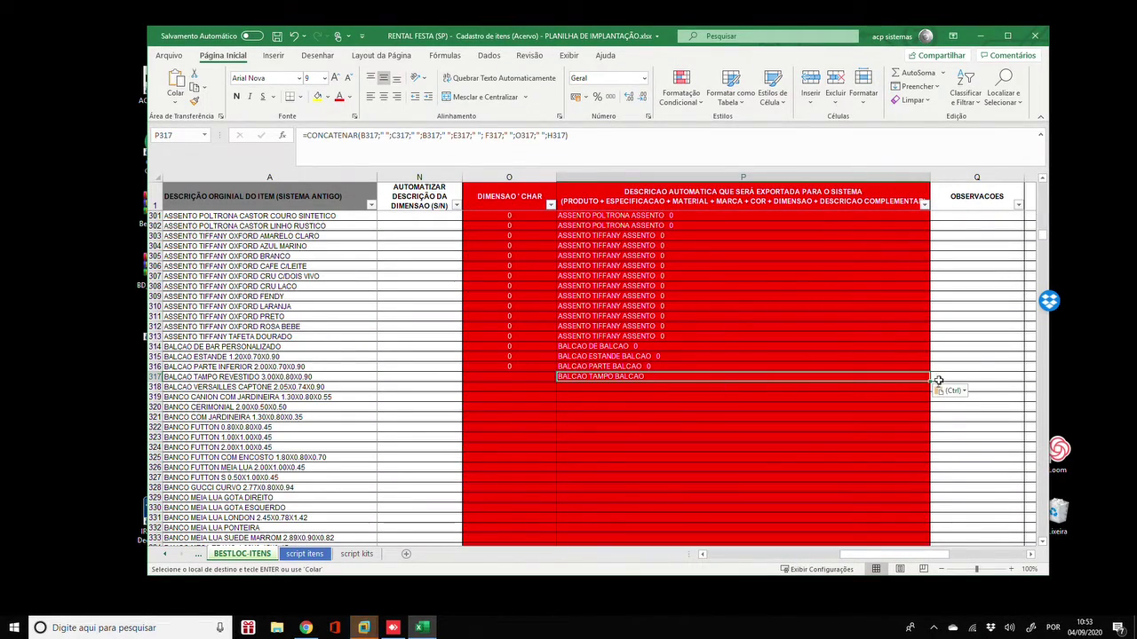
double_click(928, 384)
Step: Check the generated export descriptions from the ASSENTO POLT. items down to the BANCO FUTTON rows
scroll(807, 436, up, 5)
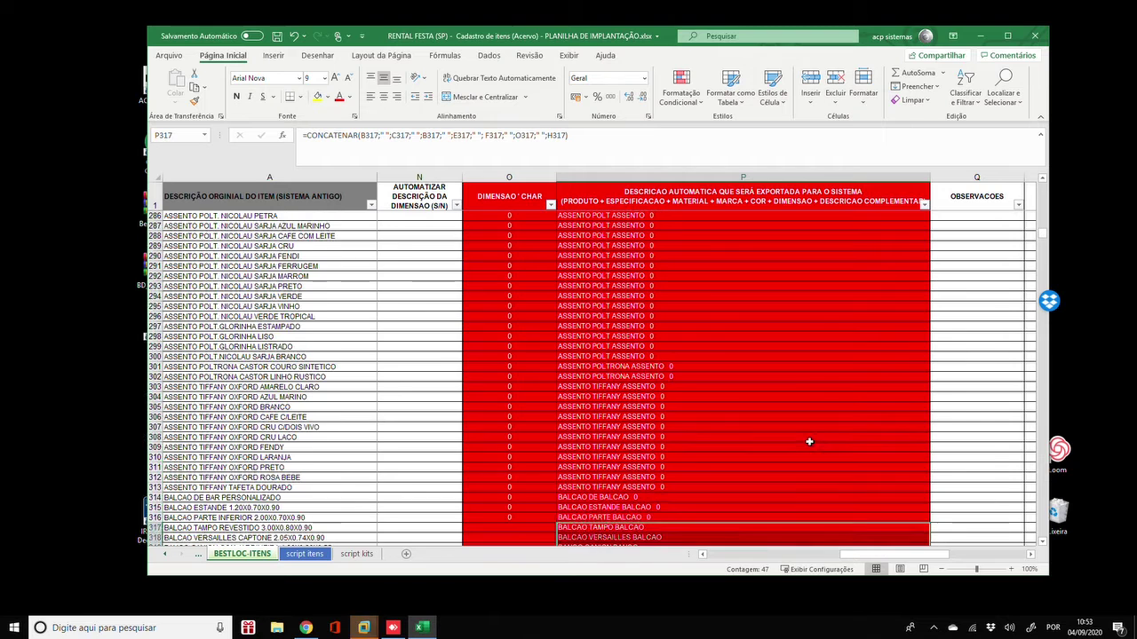
click(810, 441)
key(Down)
key(Down)
key(Down)
key(Down)
key(Down)
key(Down)
key(Down)
key(Down)
key(Down)
key(Down)
key(Down)
key(Down)
key(Down)
key(Down)
key(Down)
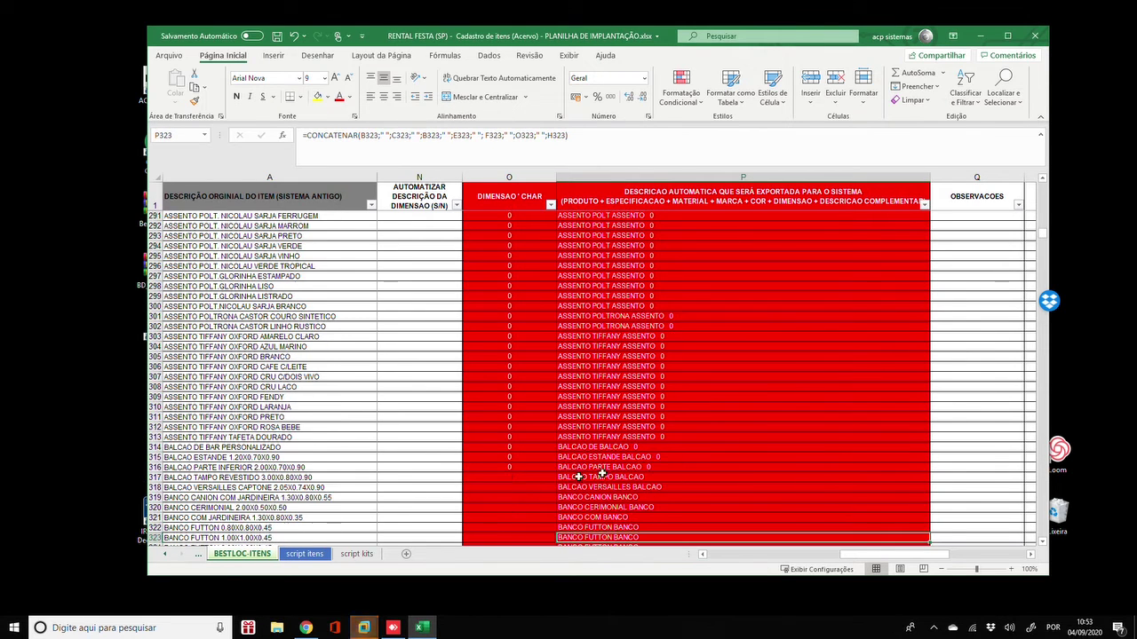
Step: Fill the DIMENSAO ' CHAR formula down from the BALCAO PARTE INFERIOR row through the empty cells below
click(517, 470)
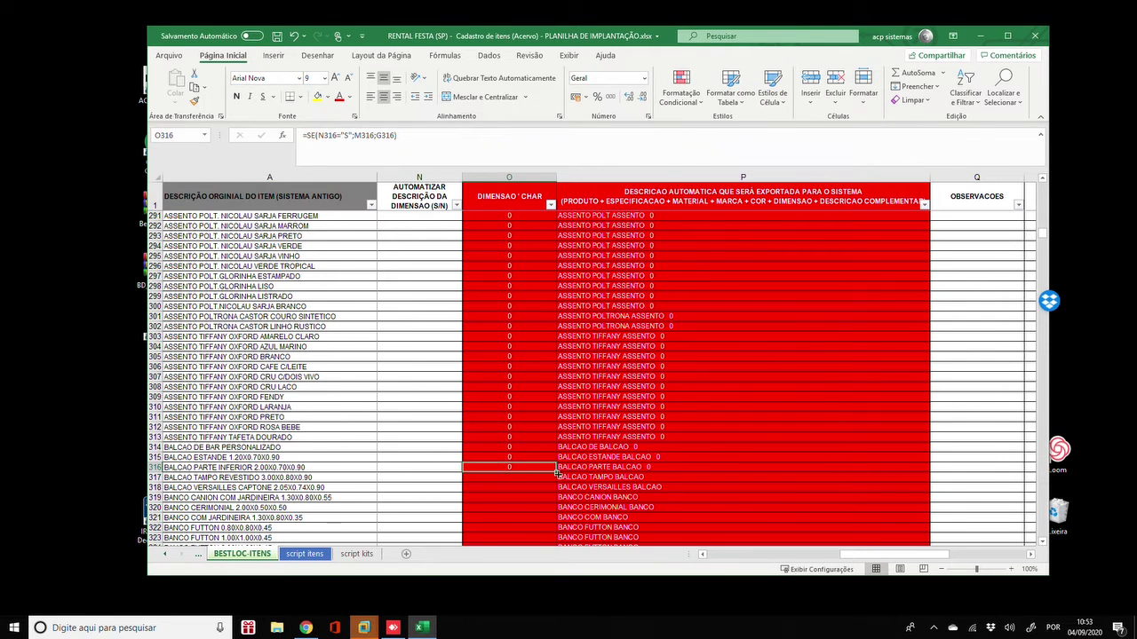
double_click(557, 473)
click(844, 483)
Step: Check the generated export descriptions from the BALCAO rows down to the BASE rows
key(Down)
key(Down)
key(Down)
key(Down)
key(Down)
key(Down)
key(Down)
key(Down)
key(Down)
key(Down)
key(Down)
key(Down)
key(Down)
key(Down)
key(Down)
key(Down)
key(Down)
key(Down)
key(Down)
key(Down)
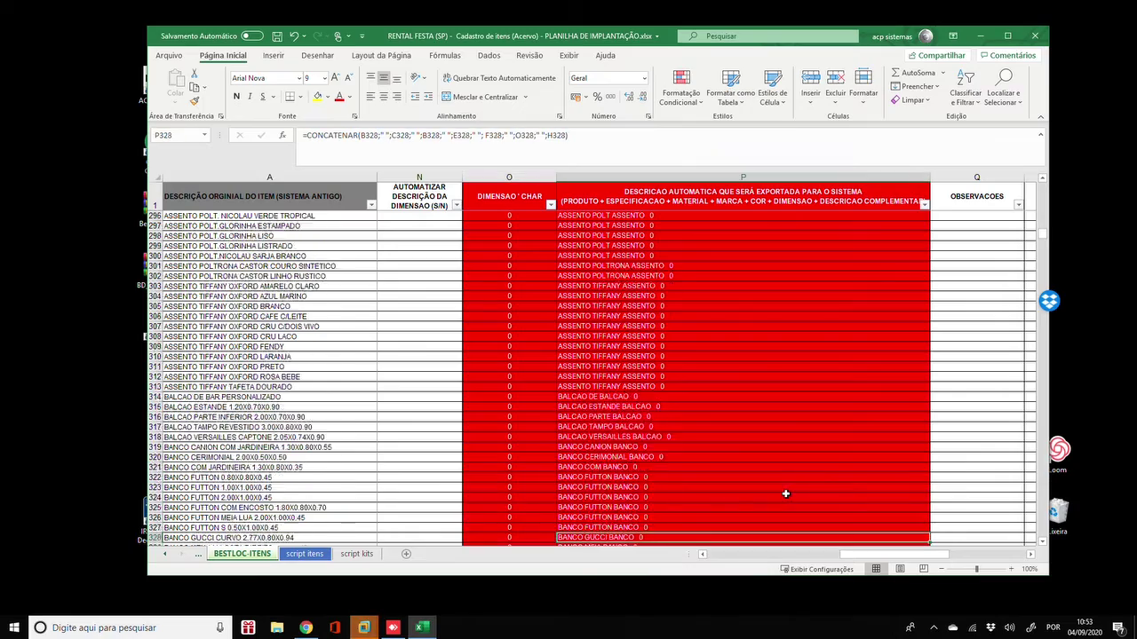
key(Down)
key(Down)
key(Down)
key(Down)
key(Down)
key(Down)
key(Down)
key(Down)
key(Down)
key(Down)
key(Down)
key(Down)
key(Down)
key(Down)
key(Down)
key(Down)
key(Down)
key(Down)
key(Down)
key(Down)
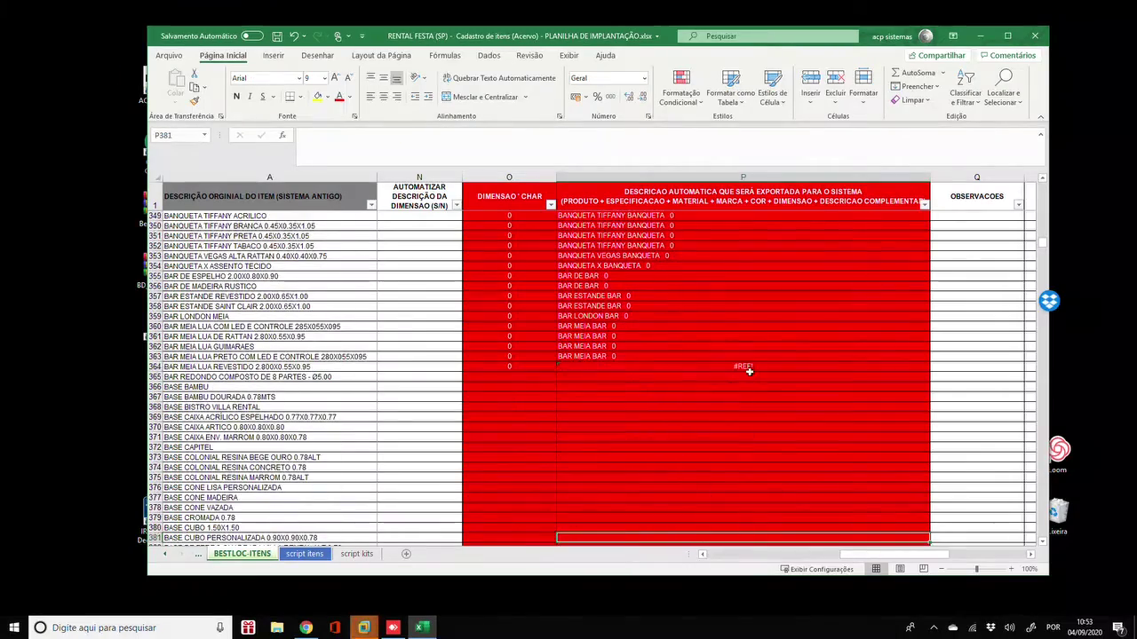
Step: Fill the export description and DIMENSAO ' CHAR formulas down from the BAR MEIA LUA REVESTIDO row
click(746, 366)
double_click(929, 371)
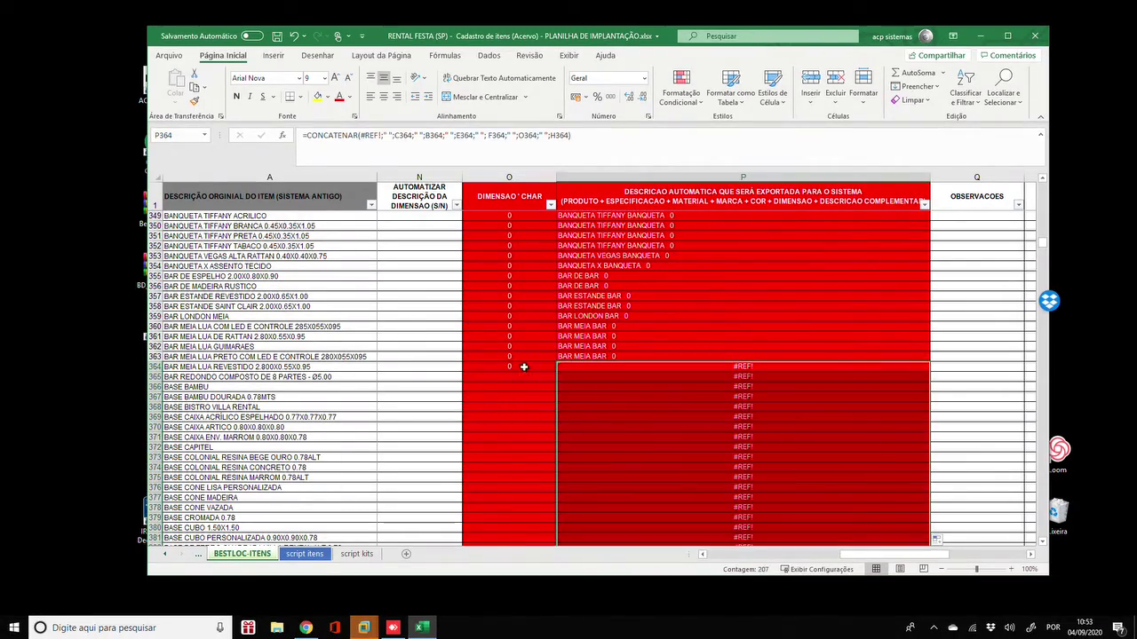
click(521, 366)
double_click(556, 371)
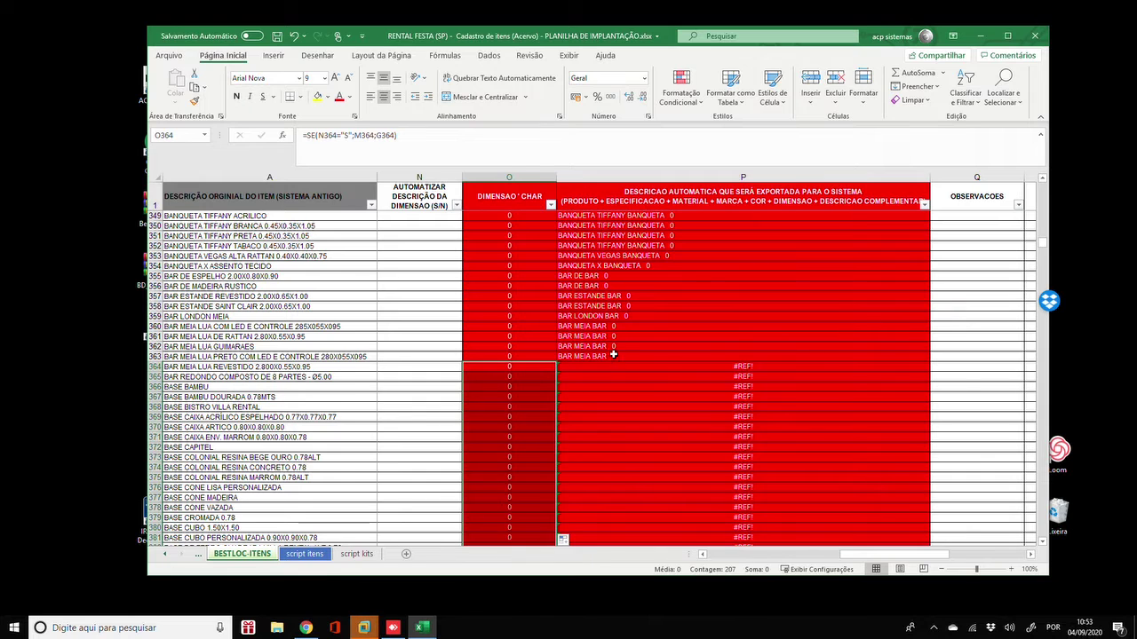
Step: Copy the export description formula from the BAR MEIA LUA PRETO row into the BAR MEIA LUA REVESTIDO row and fill it down
click(664, 356)
key(ctrl+c)
click(721, 368)
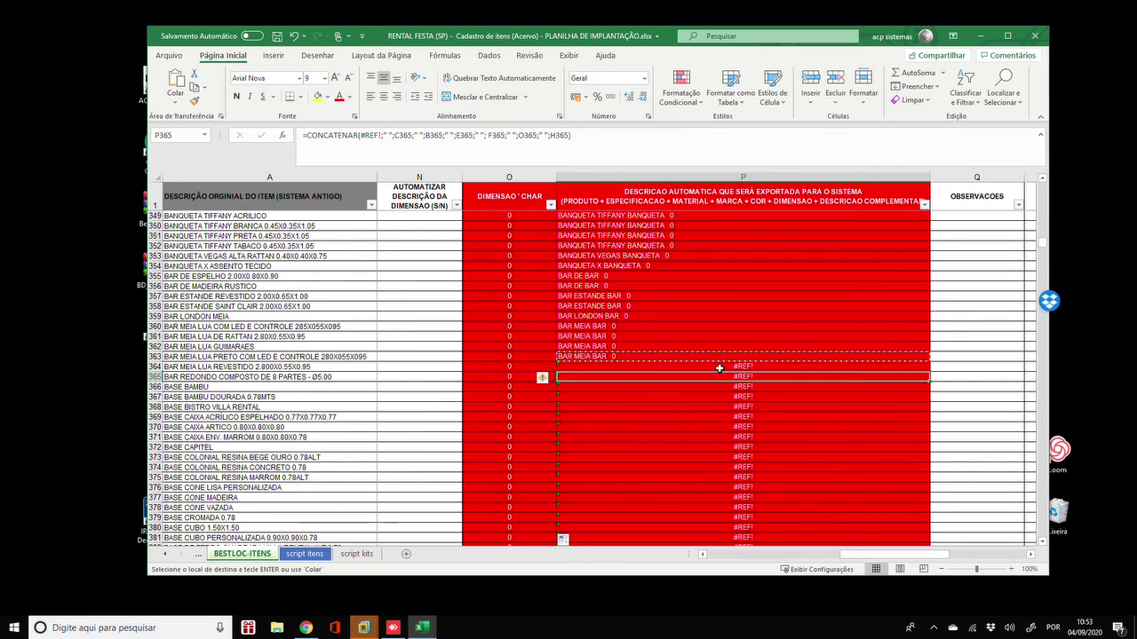
key(ctrl+v)
double_click(929, 372)
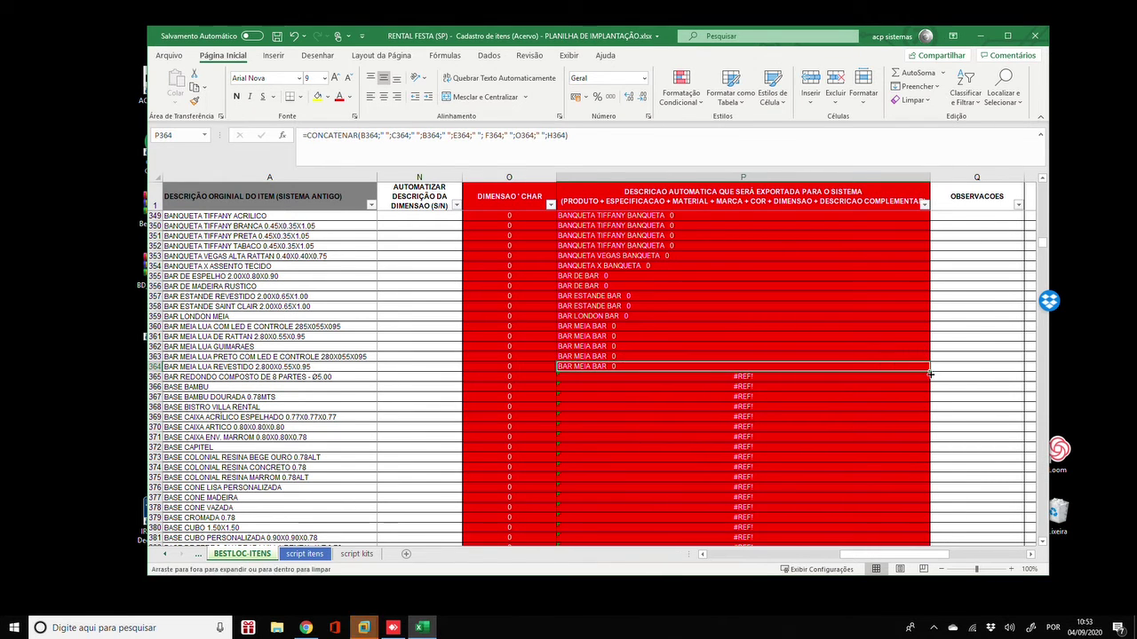
Step: Check the generated export descriptions from the BASE CAIXA rows through the CADEIRA items down to the CAPA rows
click(728, 427)
key(Down)
key(Down)
key(Down)
key(Down)
key(Down)
key(Down)
key(Down)
key(Down)
key(Down)
key(Down)
key(Down)
key(Down)
key(Down)
key(Down)
key(Down)
key(Down)
key(Down)
key(Down)
key(Down)
key(Down)
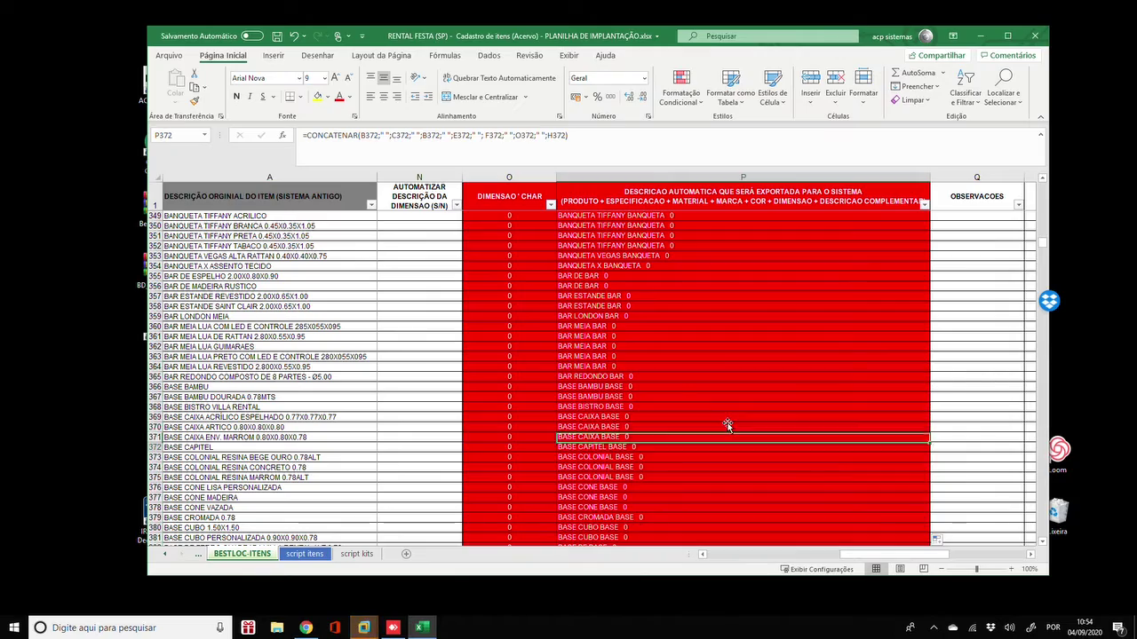
key(Down)
key(Down)
key(Down)
key(Down)
key(Down)
key(Down)
key(Down)
key(Down)
key(Down)
key(Down)
key(Down)
key(Down)
key(Down)
key(Down)
key(Down)
key(Down)
key(Down)
key(Down)
key(Down)
key(Down)
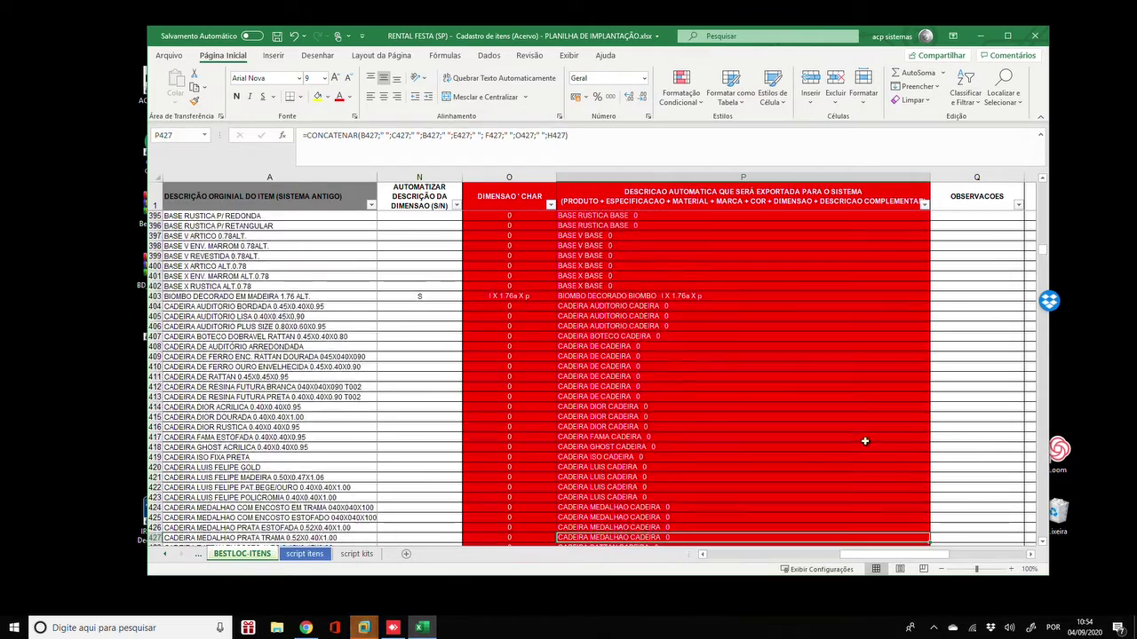
key(Down)
key(Down)
key(Down)
key(Down)
key(Down)
key(Down)
key(Down)
key(Down)
key(Down)
key(Down)
key(Down)
key(Down)
key(Down)
key(Down)
key(Down)
key(Down)
key(Down)
key(Down)
key(Down)
key(Down)
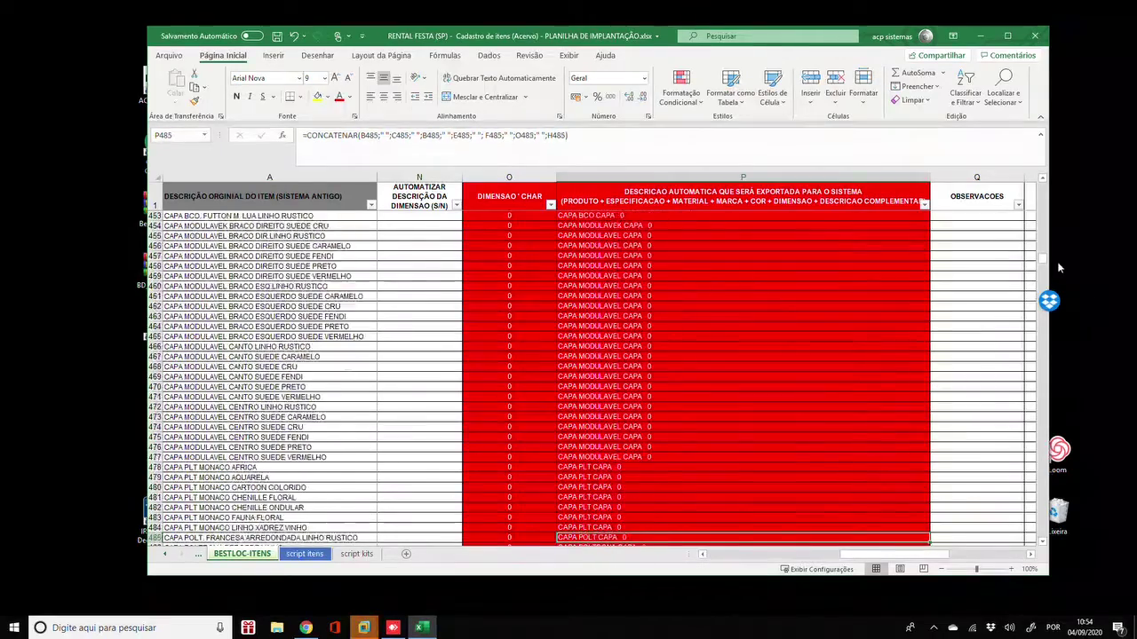
Step: Fill the export description and DIMENSAO ' CHAR formulas down from the CONFECCIONAR EM OXFORD PEQUENO row through the empty cells below
drag(1042, 265, 1044, 303)
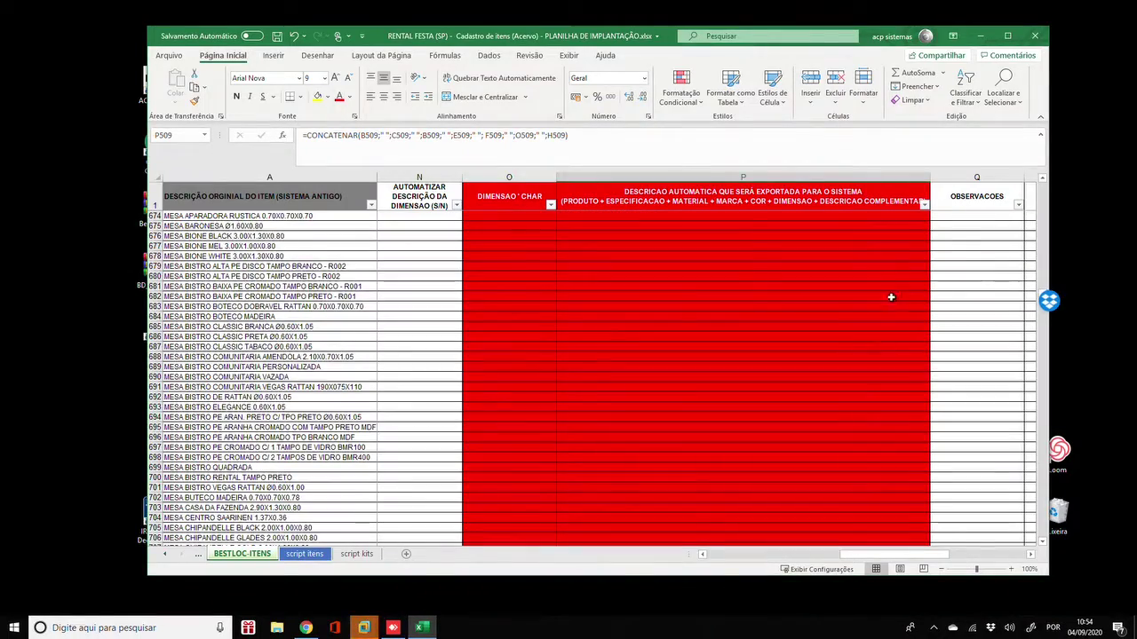
scroll(844, 313, up, 3)
click(754, 286)
scroll(756, 307, up, 20)
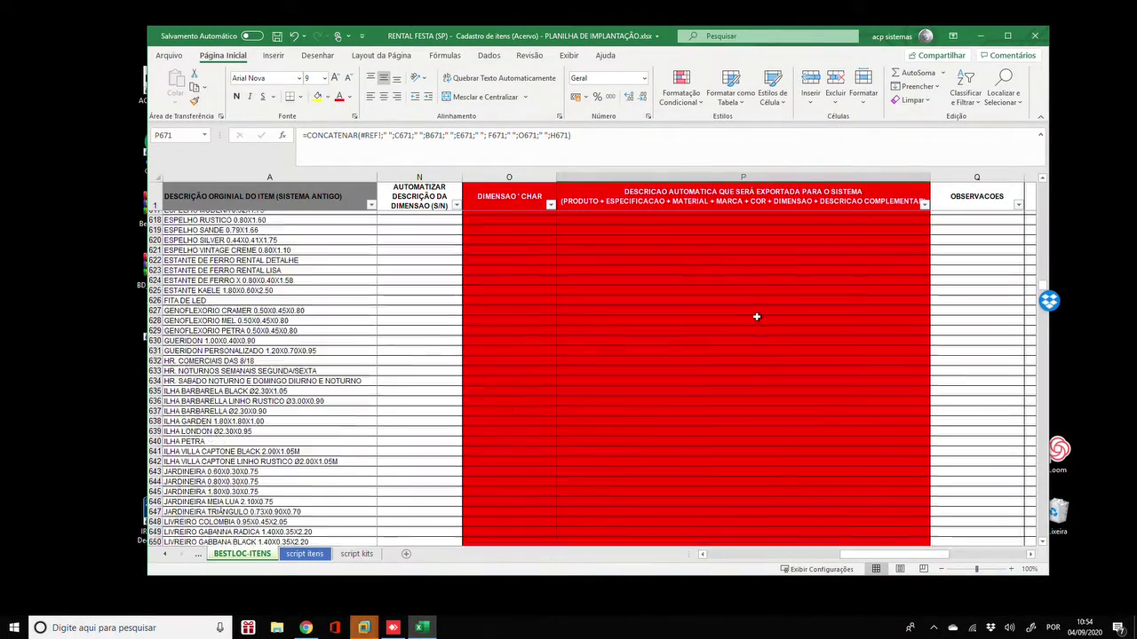
scroll(801, 307, up, 3)
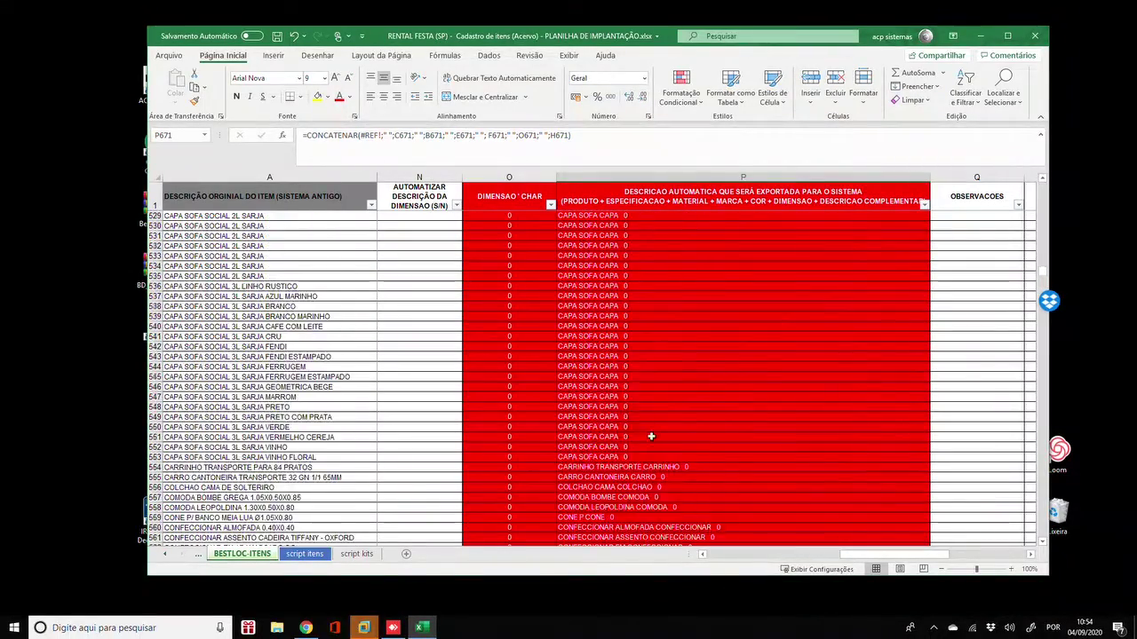
click(653, 507)
key(ctrl+c)
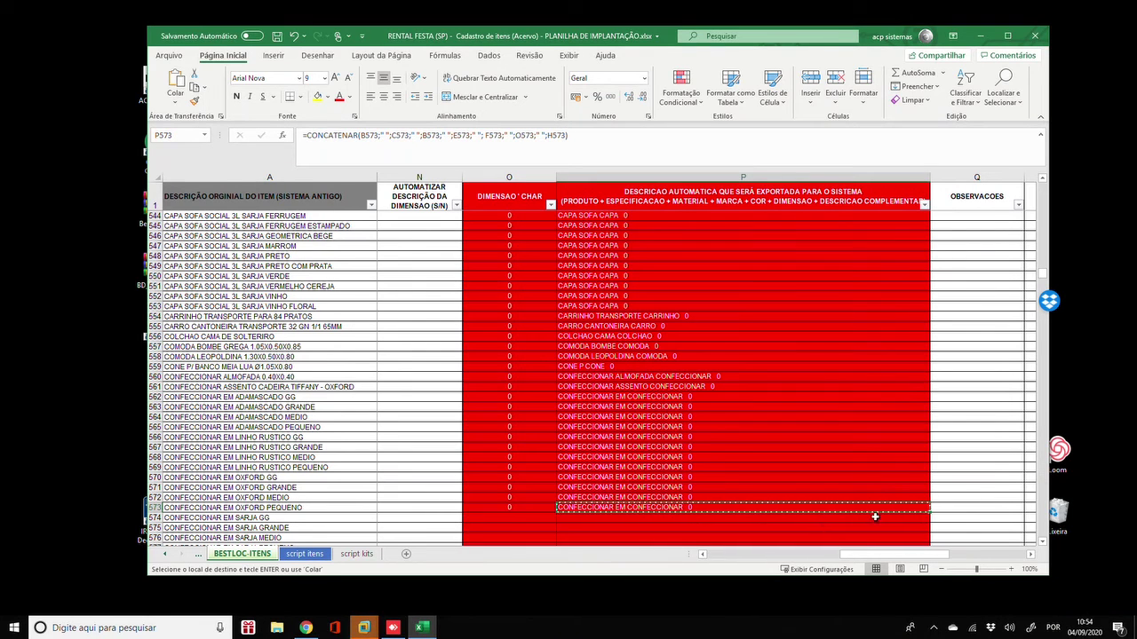
double_click(930, 509)
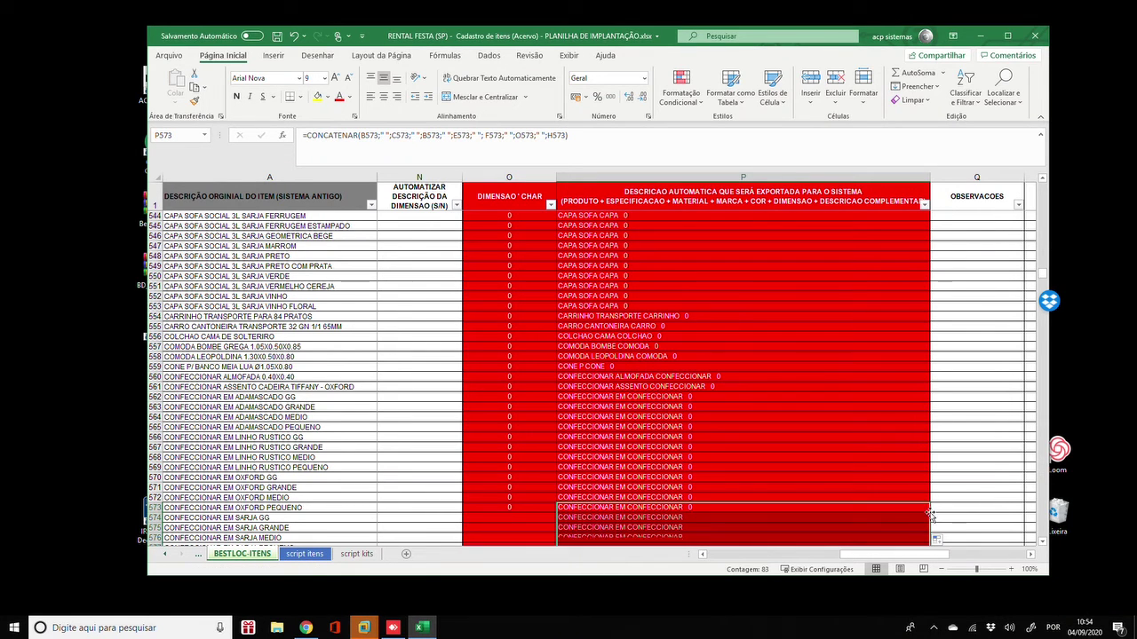
click(536, 508)
double_click(556, 512)
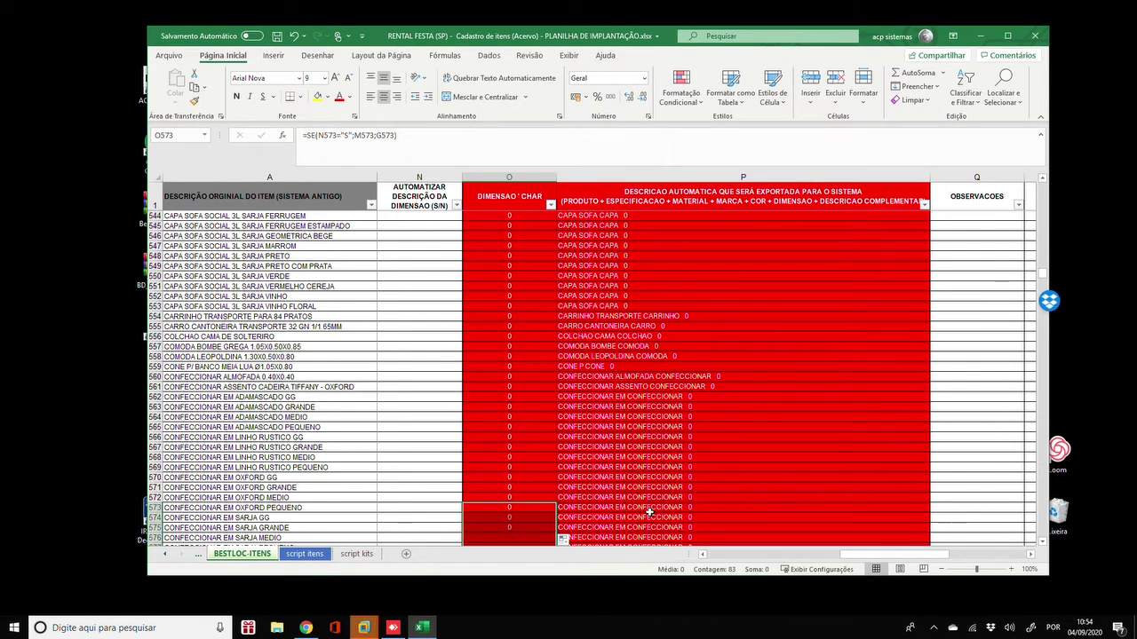
Step: Review the original descriptions, products and specifications from the CONFECCIONAR rows back up to the ABAJUR rows at the start of the list
click(717, 479)
click(418, 326)
key(Left)
key(Left)
key(Left)
key(Left)
key(Left)
key(Left)
key(Left)
key(Left)
key(Left)
key(Left)
key(Left)
key(Left)
key(Left)
key(Up)
key(Up)
key(Up)
key(Up)
key(Up)
key(Up)
key(Up)
key(Up)
key(Up)
key(Up)
key(Up)
key(Up)
key(Up)
key(Up)
key(Up)
key(Up)
key(Up)
key(Up)
key(Up)
key(Up)
key(Up)
key(Up)
key(Up)
key(Up)
key(Up)
key(Up)
key(Up)
key(Up)
key(Up)
key(Up)
key(Up)
key(Up)
key(Up)
key(Up)
key(Up)
key(Up)
key(Up)
key(Up)
key(Up)
key(Up)
key(Up)
key(Up)
key(Up)
key(Up)
key(Up)
key(Up)
key(Up)
key(Up)
key(Up)
key(Up)
key(Up)
key(Up)
key(Up)
key(Up)
key(Up)
key(Up)
key(Up)
key(Up)
key(Up)
key(Up)
key(Up)
key(Up)
key(Up)
key(Up)
key(Up)
key(Up)
key(Up)
key(Up)
key(Up)
key(Up)
key(Up)
key(Up)
key(Up)
key(Up)
key(Up)
key(Up)
key(Up)
key(Up)
key(Up)
key(Up)
key(Up)
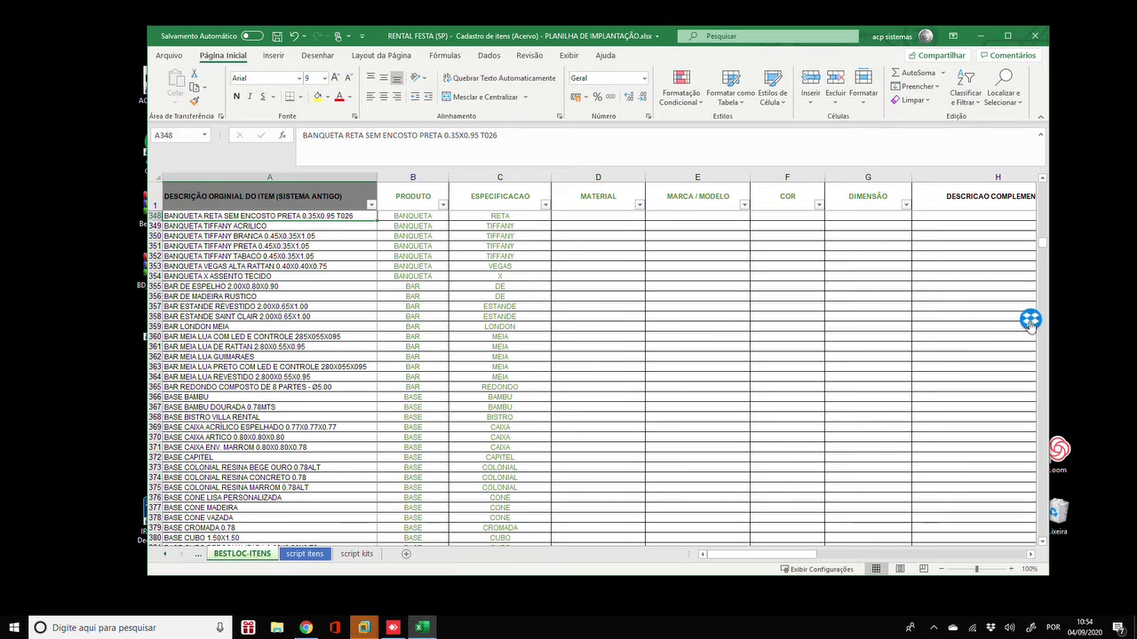
click(412, 286)
scroll(620, 282, up, 7)
scroll(620, 282, up, 17)
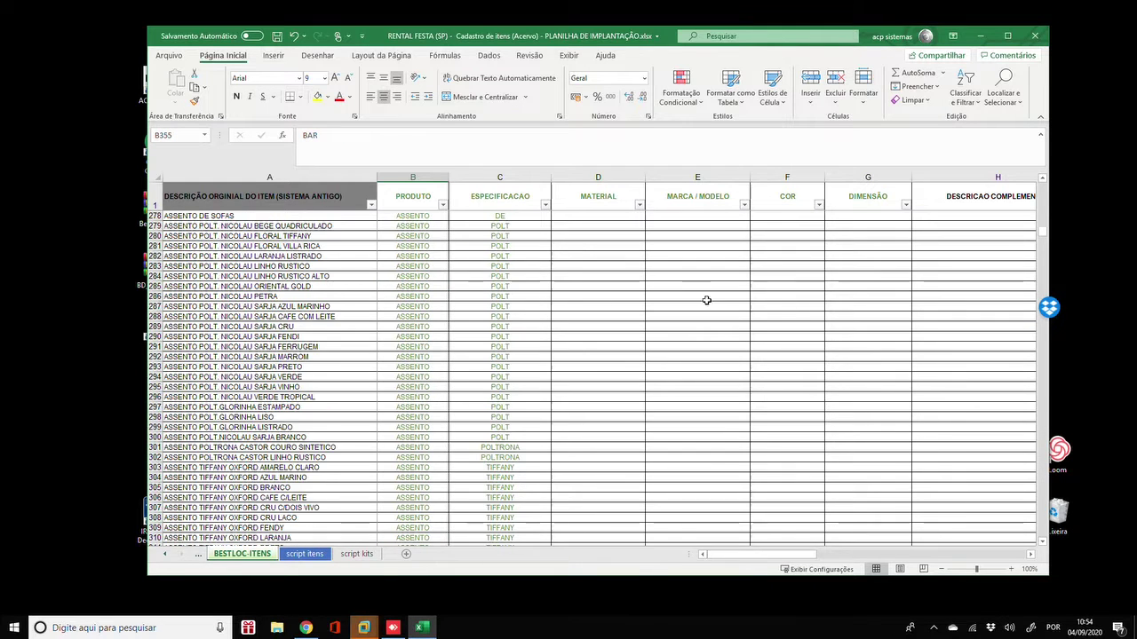
scroll(598, 303, up, 10)
drag(1043, 228, 1043, 190)
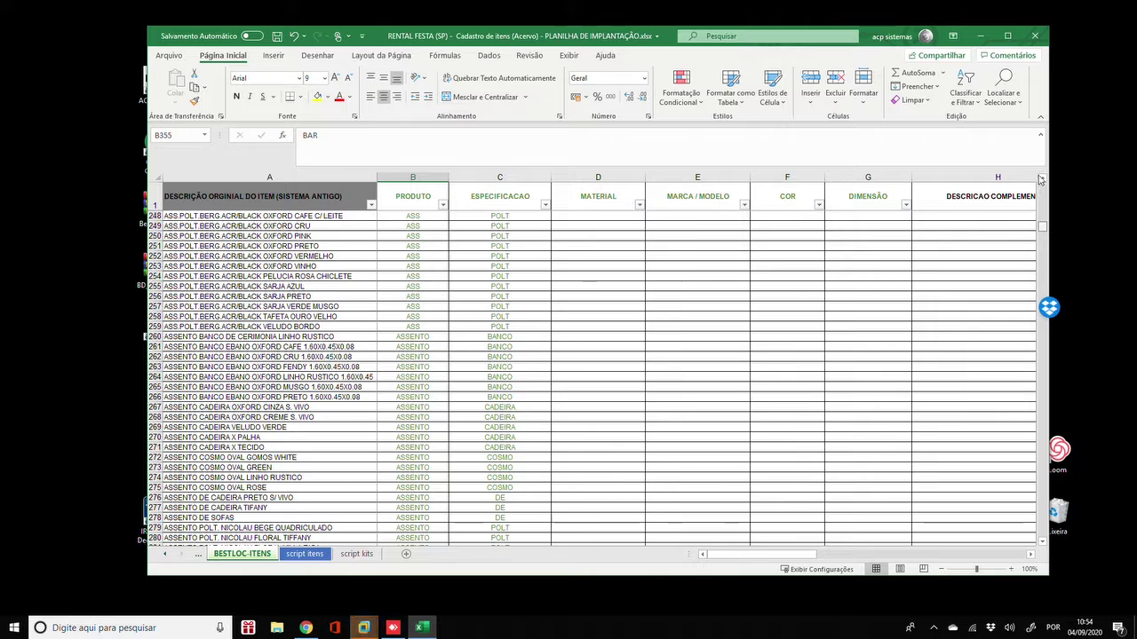
click(399, 266)
key(Up)
key(Up)
key(Up)
key(Up)
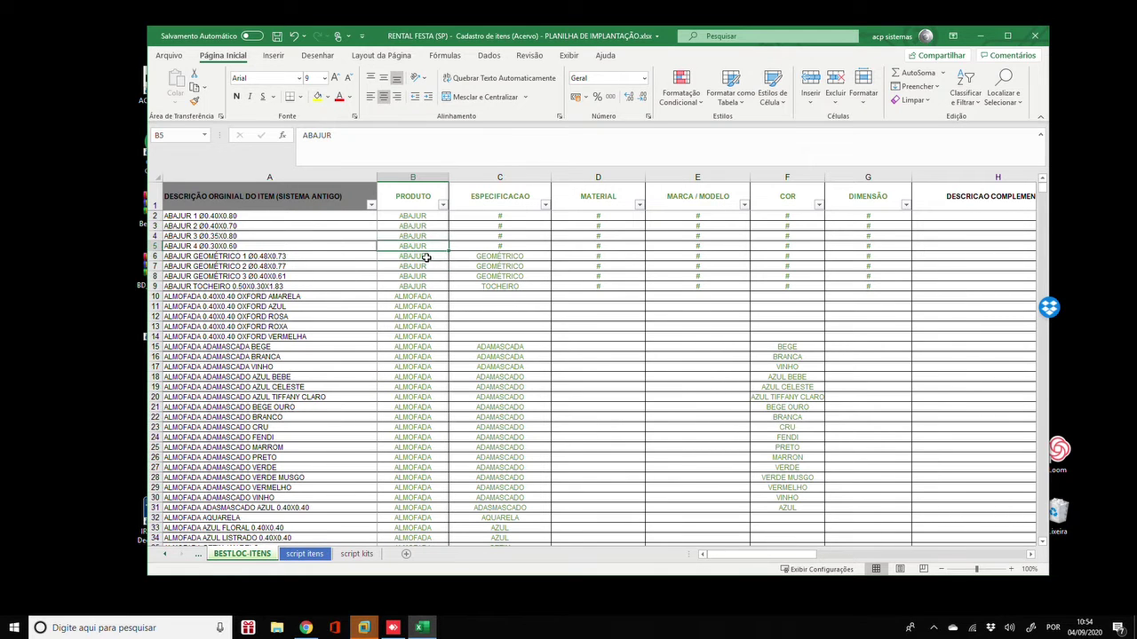
Step: Examine the specification, material, brand, colour and dimension columns for the ABAJUR rows and the first ALMOFADA 0.40X0.40 OXFORD rows
key(Down)
key(Down)
key(Down)
key(Right)
key(Right)
key(Right)
key(Right)
key(Right)
key(Down)
key(Down)
key(Down)
key(Down)
key(Down)
key(Left)
key(Left)
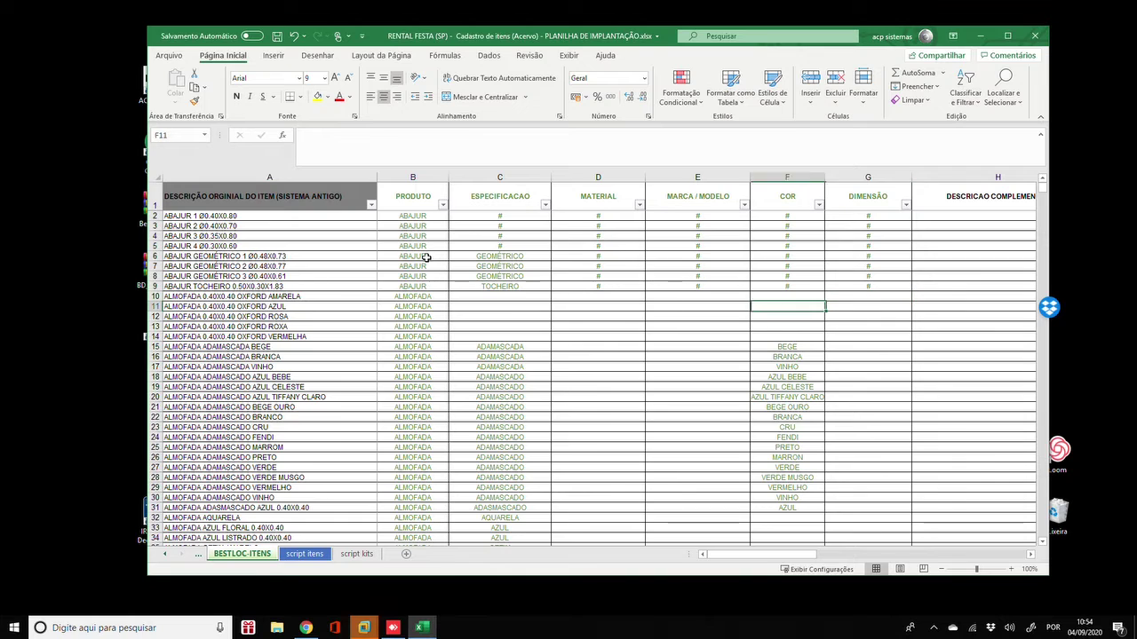